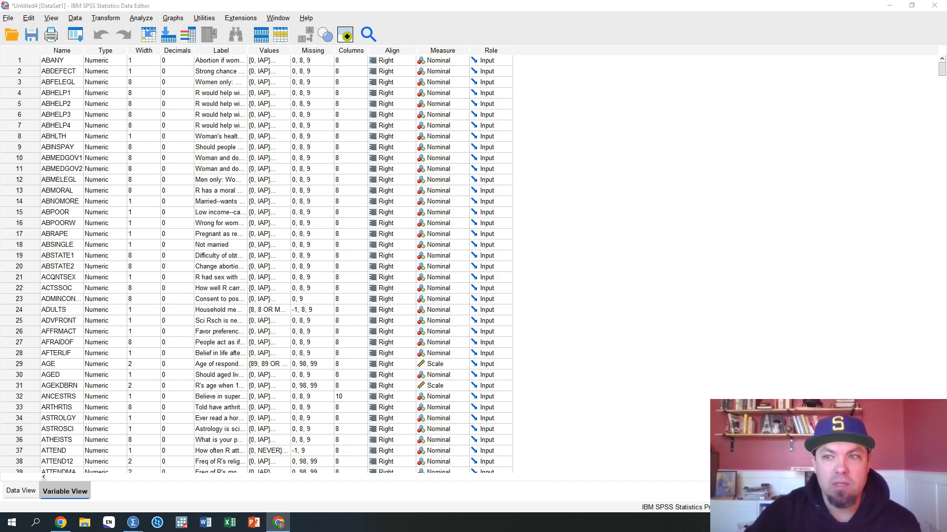
- Look over the dataset in both data and variable views, and widen the Label column to show longer variable labels
click(21, 490)
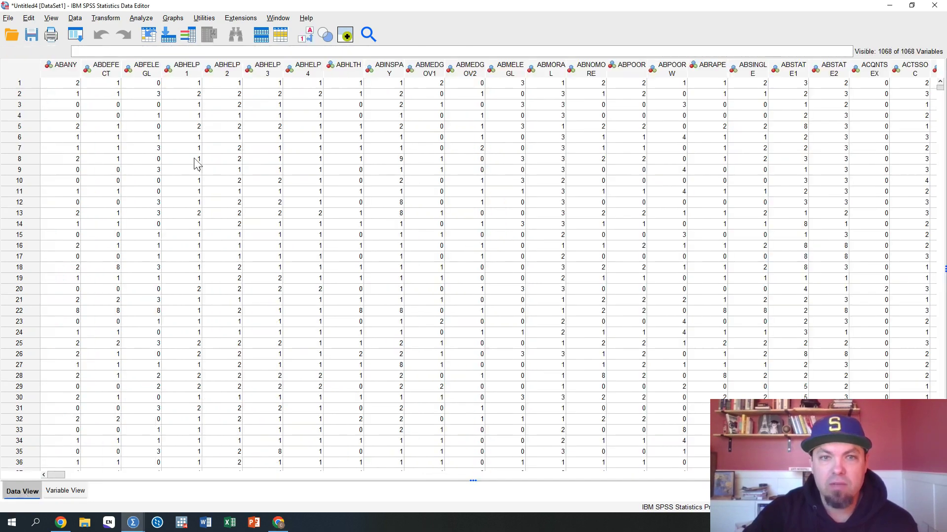
click(74, 491)
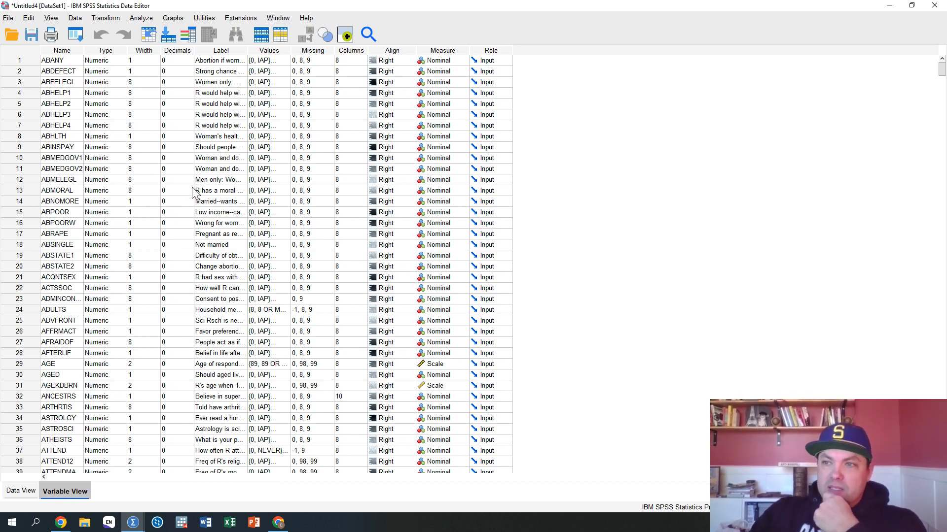
scroll(195, 197, down, 1)
double_click(247, 52)
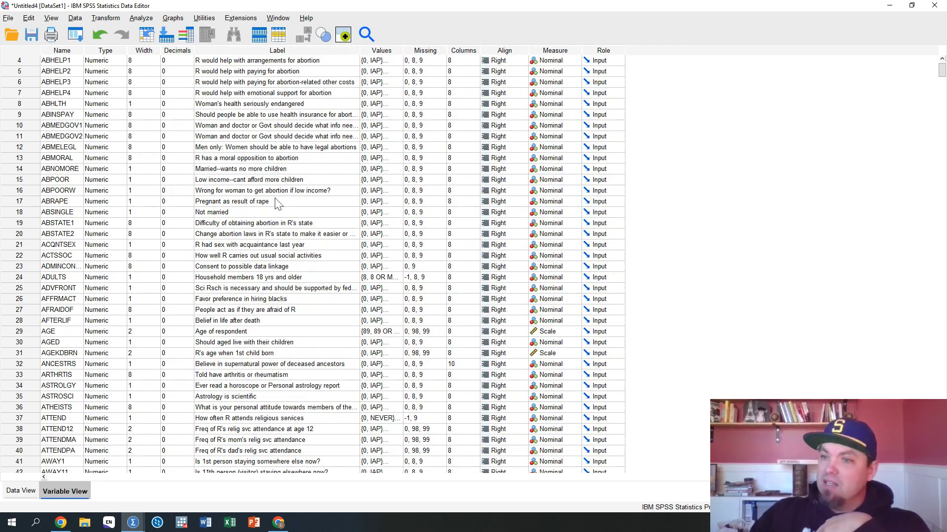
scroll(222, 276, down, 12)
click(18, 490)
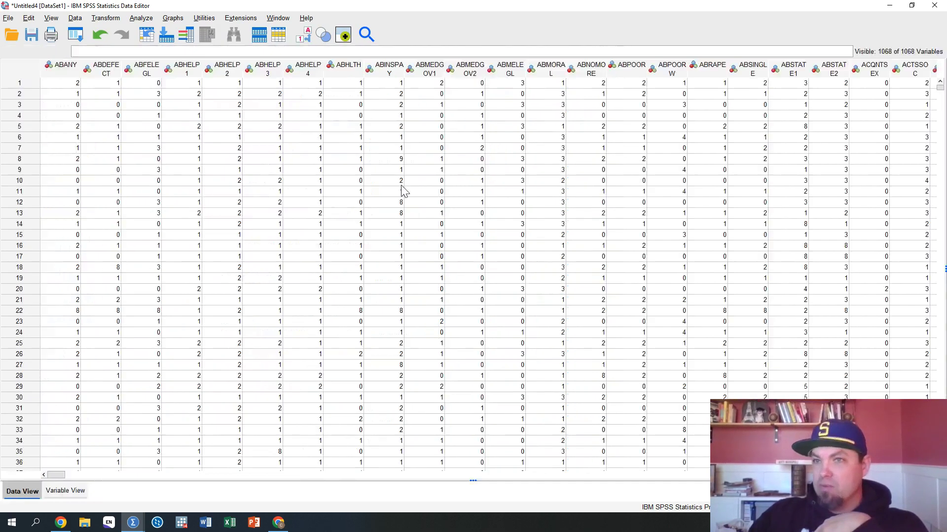
click(64, 490)
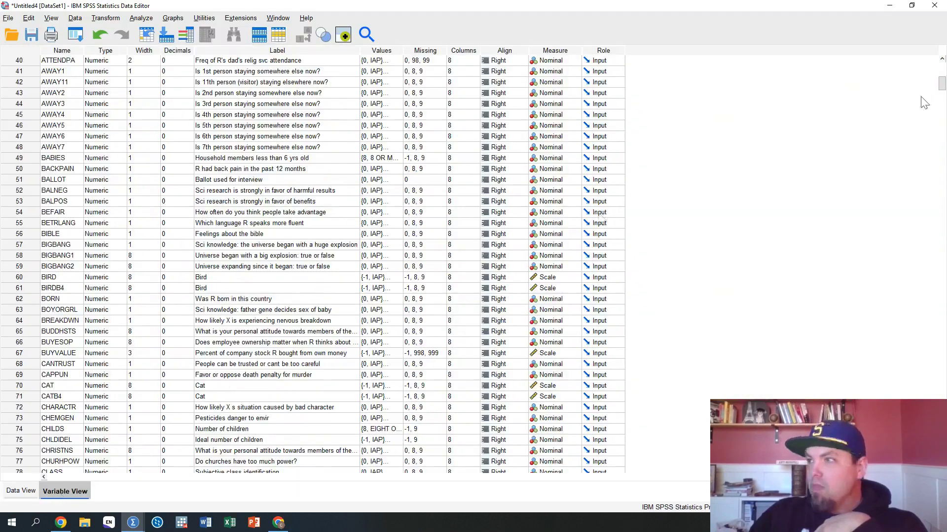
- Inspect the label and value labels of the recoded vote variable PRES16_R at the end of the variable list
drag(941, 84, 941, 468)
click(49, 268)
double_click(292, 268)
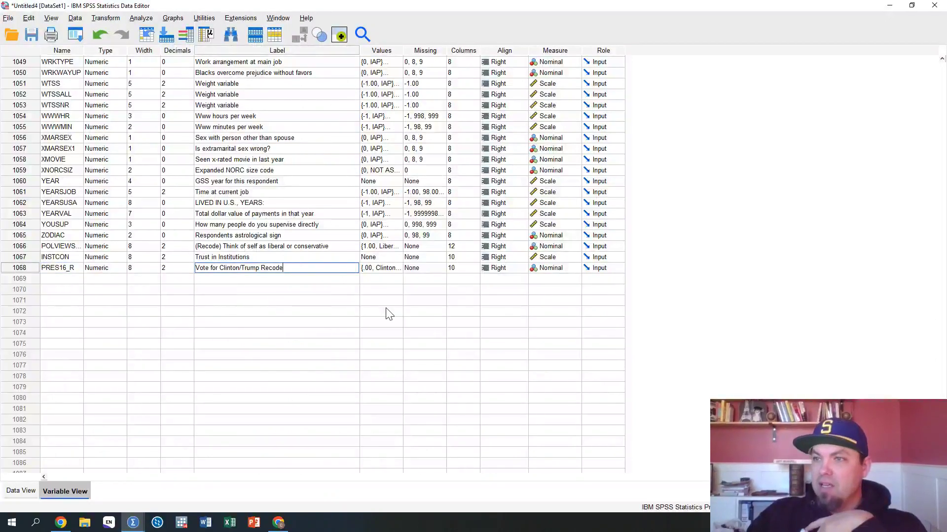
click(393, 268)
click(397, 268)
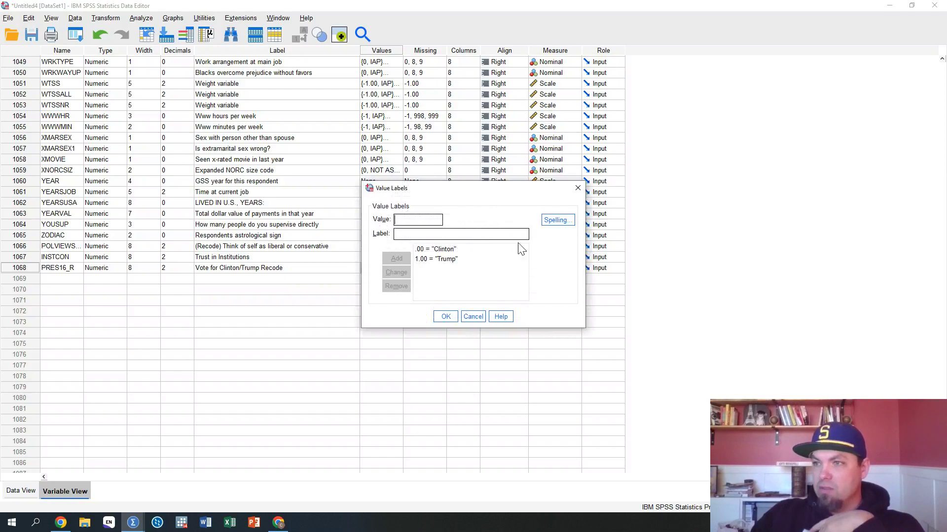
click(577, 191)
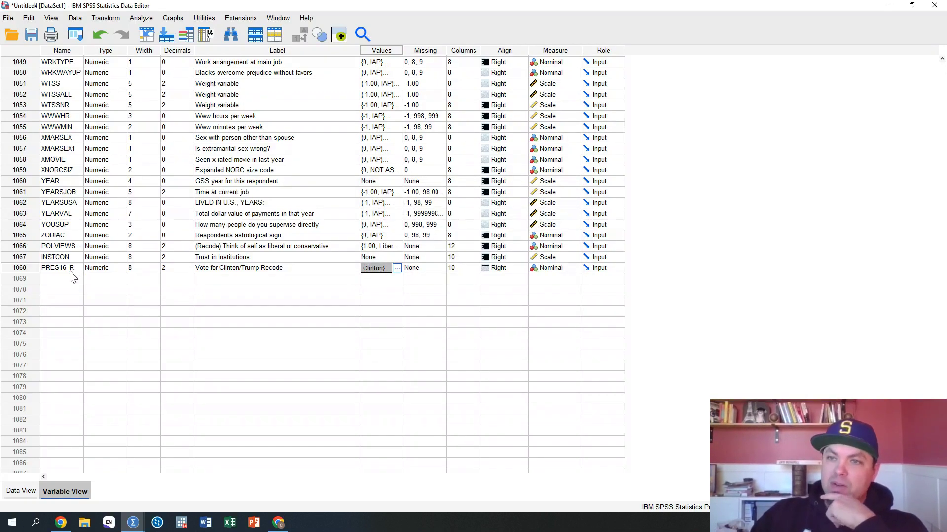
- Shorten the label of the original PRES16 variable to "Vote for Clinton/Trump"
scroll(73, 270, up, 20)
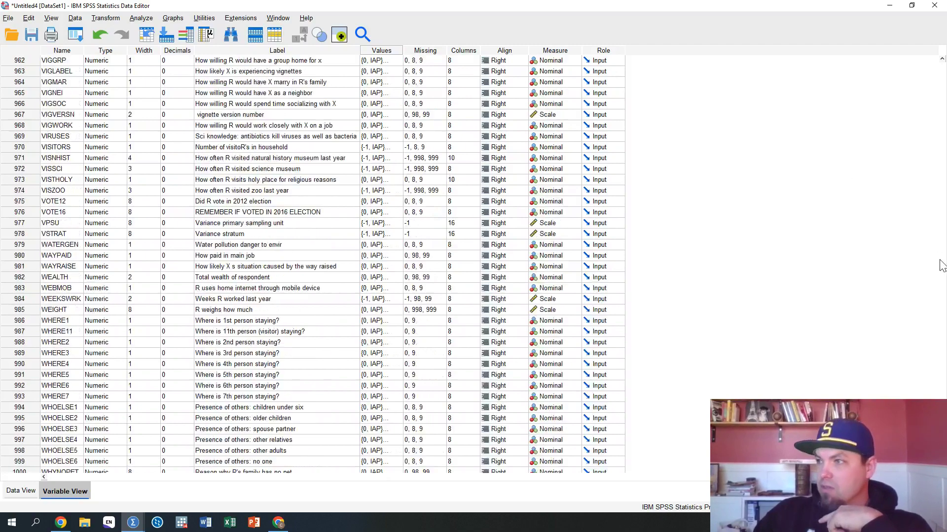
scroll(638, 158, up, 20)
scroll(638, 158, up, 20)
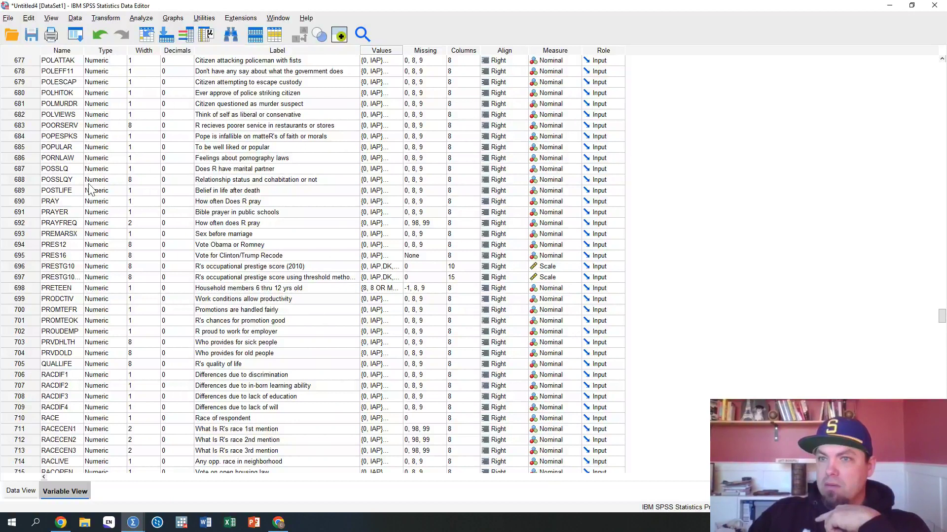
click(69, 256)
click(305, 255)
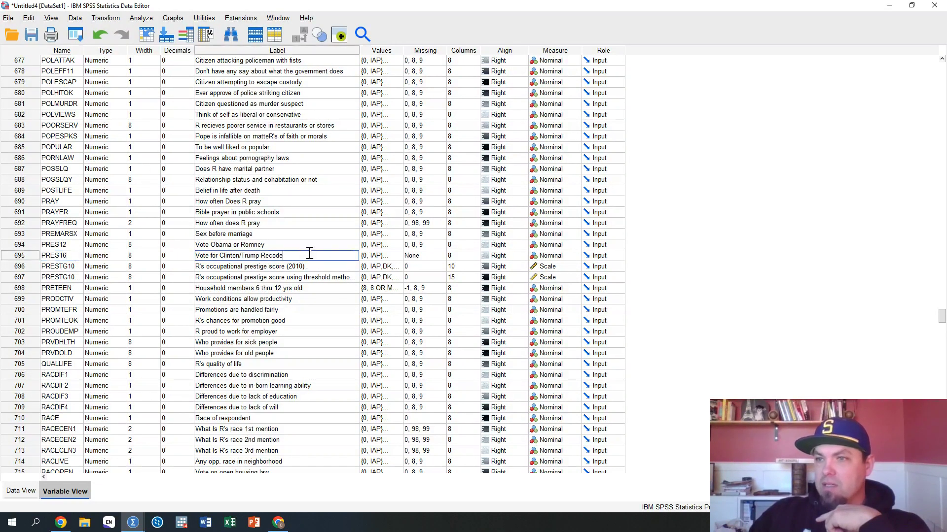
key(BackSpace)
key(BackSpace)
key(BackSpace)
key(BackSpace)
key(BackSpace)
key(BackSpace)
key(BackSpace)
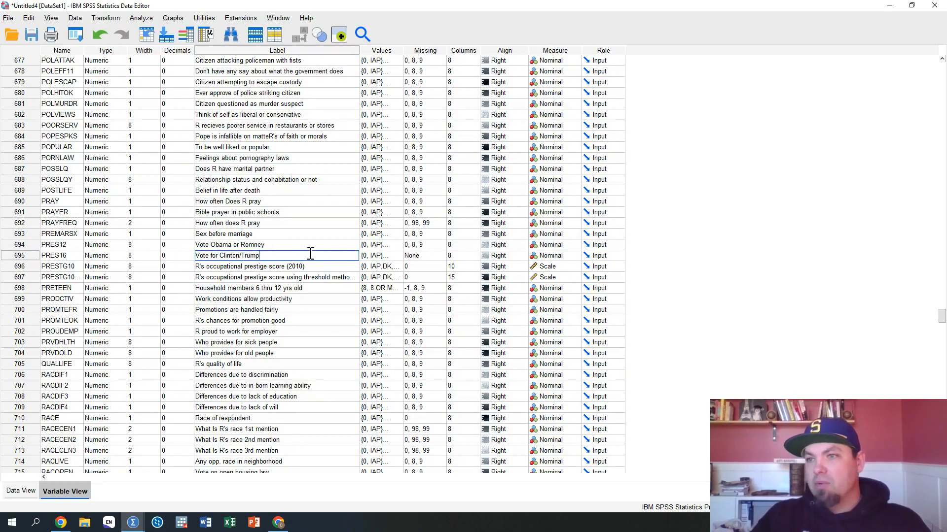
- Review all the value labels defined for PRES16
click(396, 256)
click(396, 257)
mouse_move(524, 258)
mouse_down()
mouse_move(526, 273)
mouse_move(524, 253)
mouse_up()
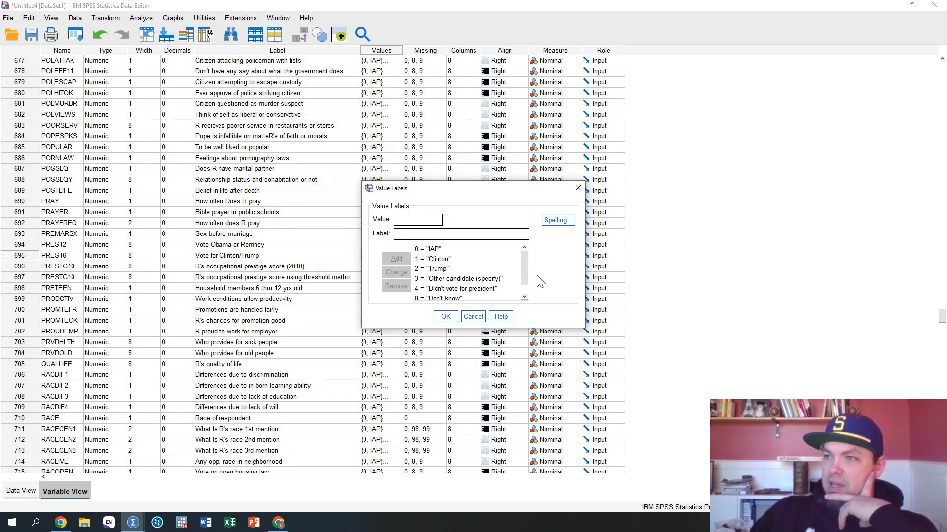
scroll(528, 264, down, 1)
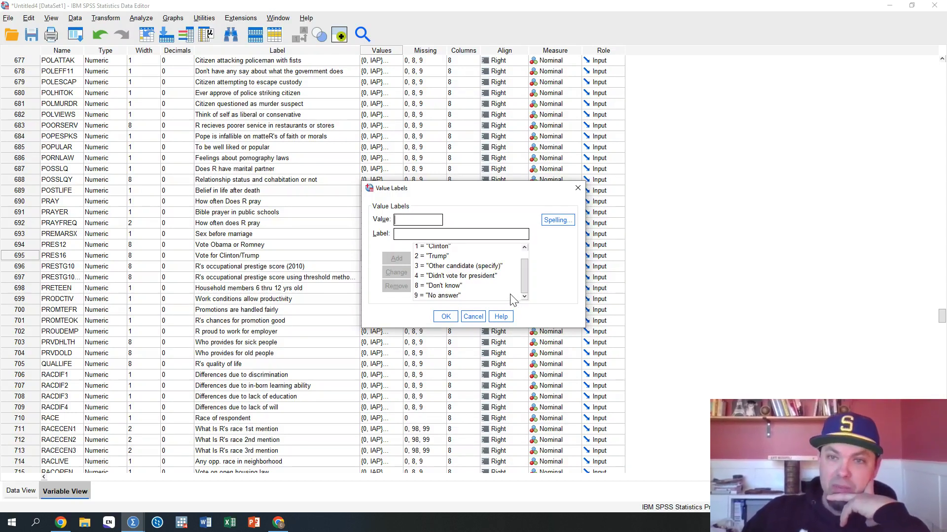
click(577, 187)
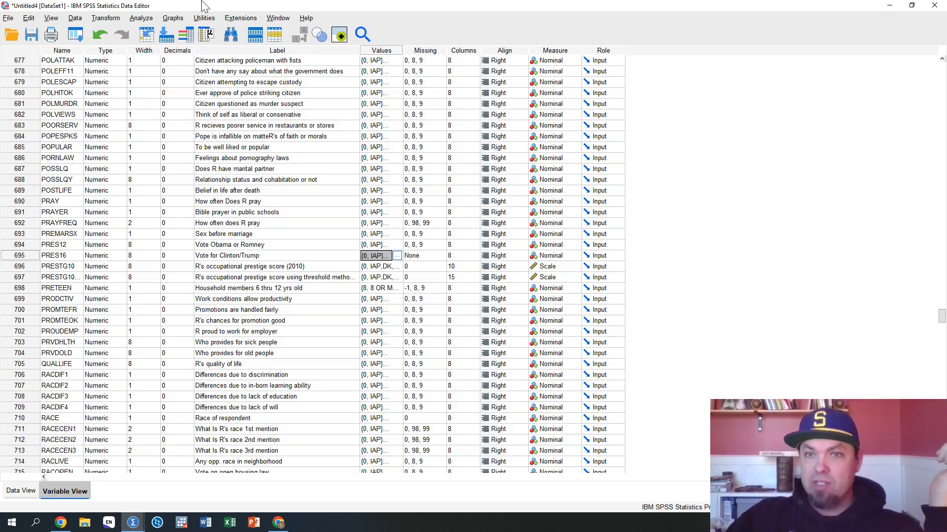
- Start a binary logistic regression and show the source variables by name instead of label
click(143, 19)
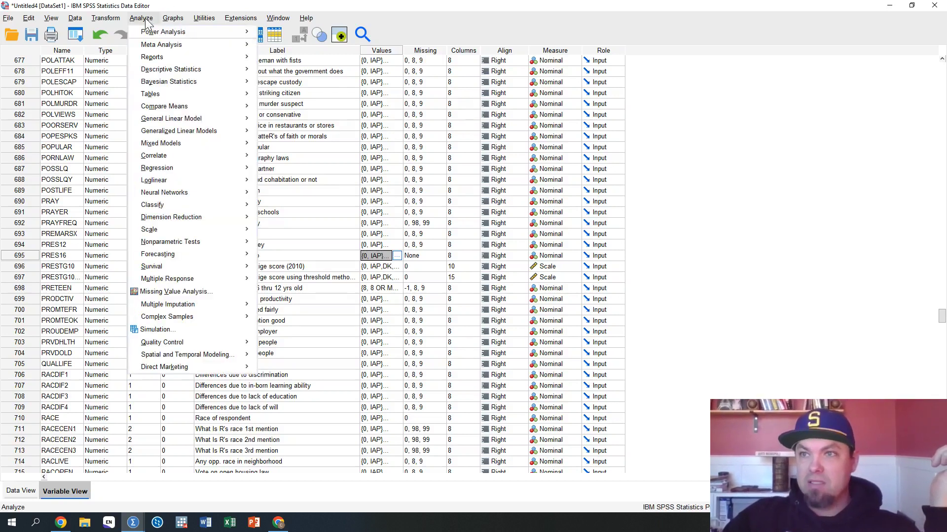
mouse_move(199, 173)
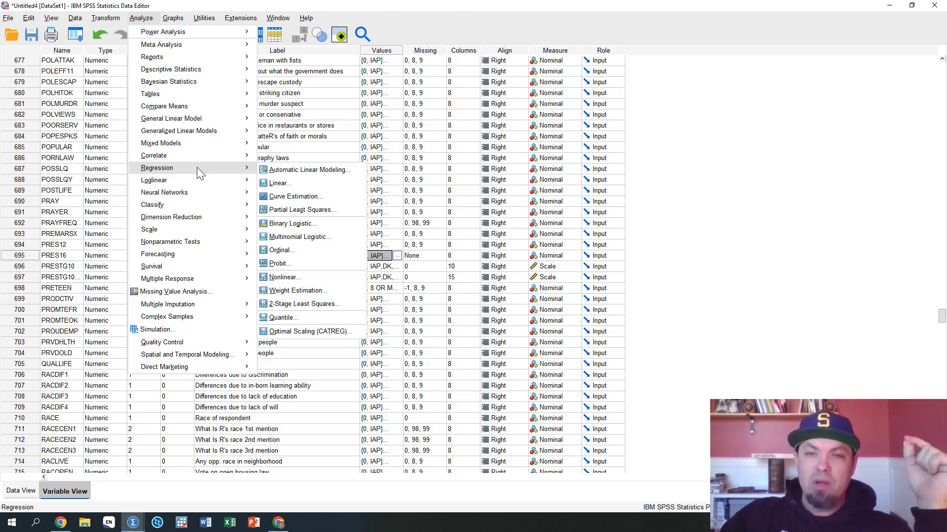
click(324, 227)
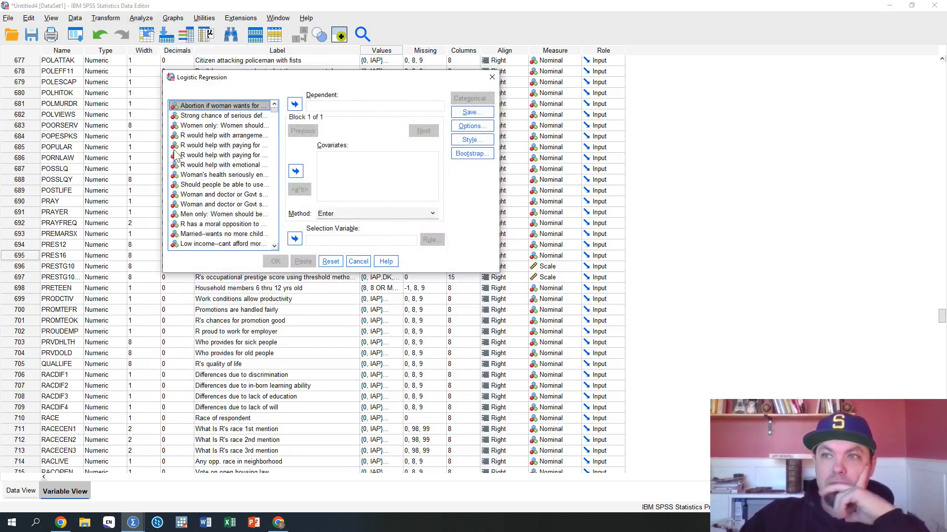
right_click(180, 116)
click(207, 129)
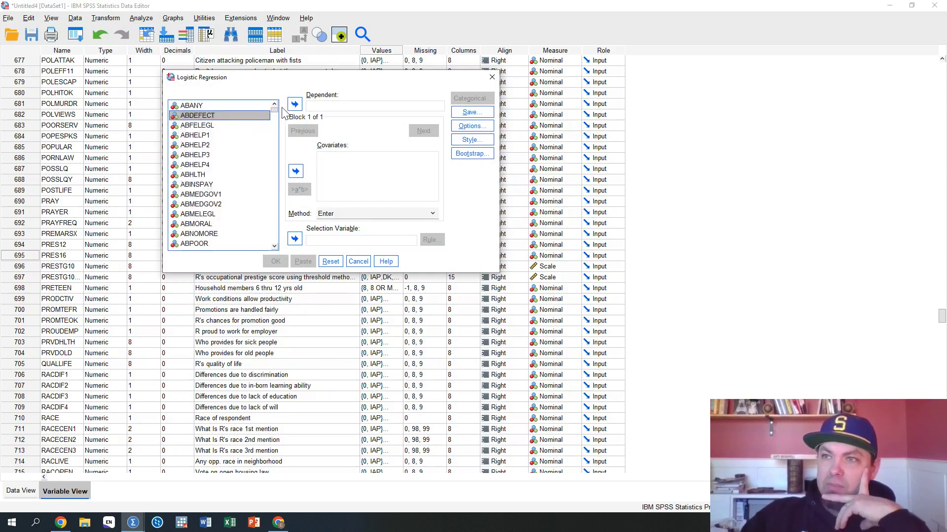
- Set PRES16_R as the dependent variable of the logistic regression
drag(274, 111, 275, 247)
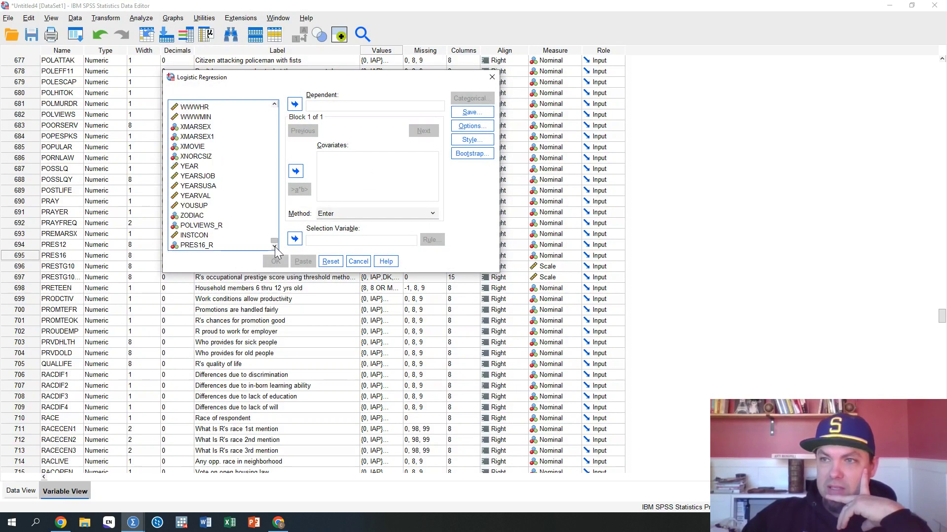
click(210, 245)
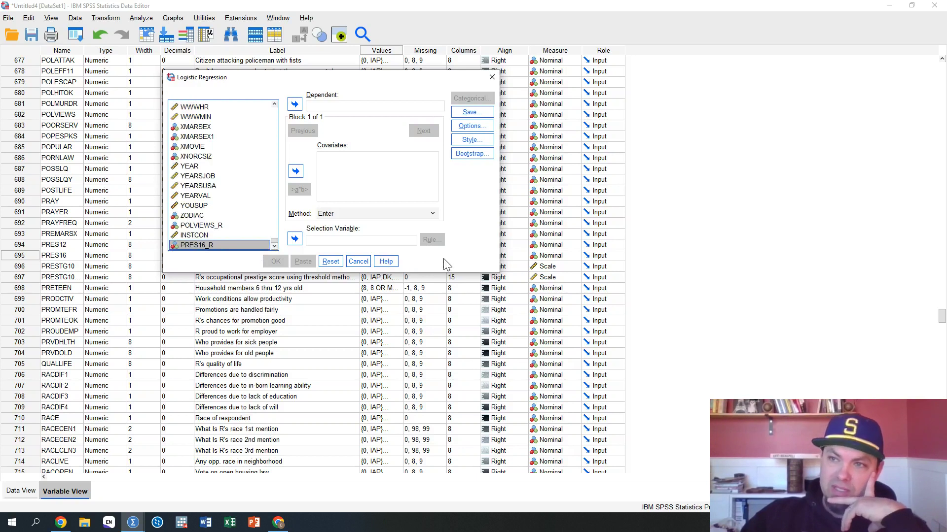
click(295, 104)
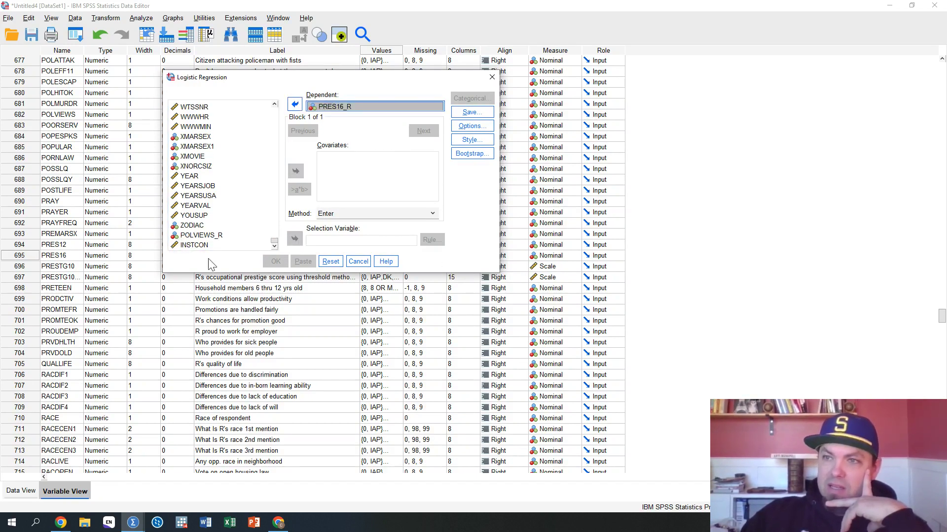
- Add INSTCON and POLVIEWS_R as covariates in the first block
click(202, 246)
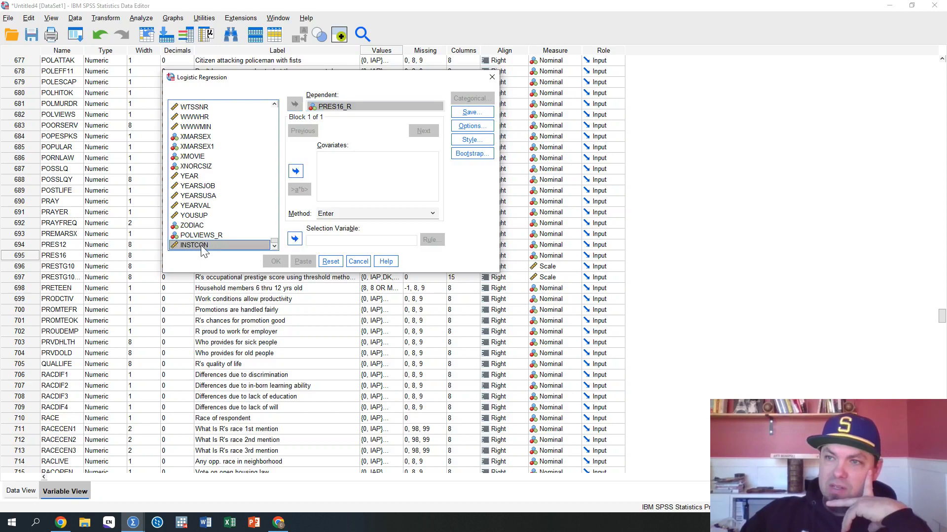
click(296, 172)
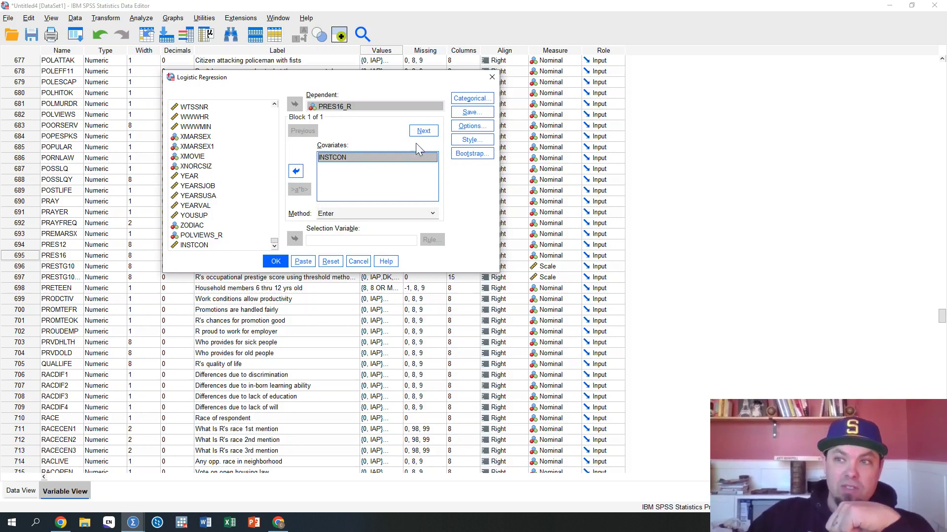
click(207, 237)
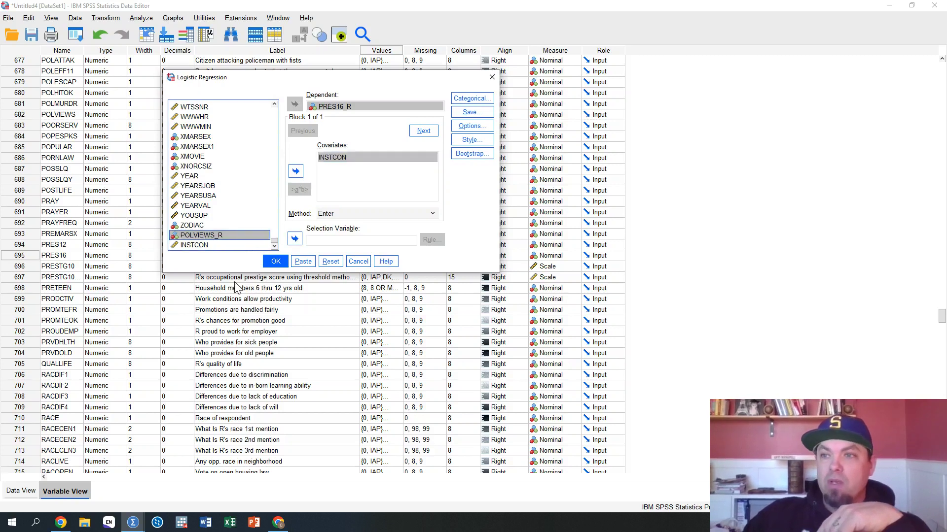
click(296, 172)
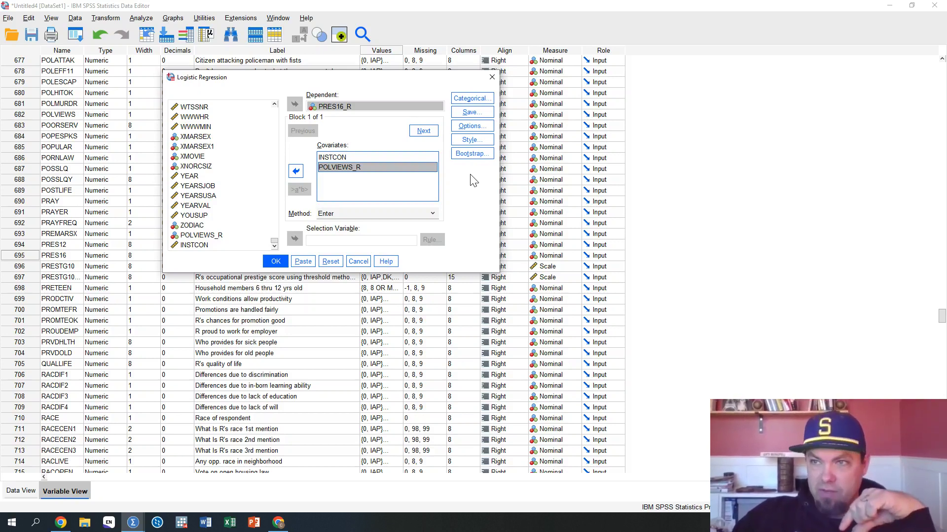
- Add AGE to the covariates of the logistic regression
drag(276, 242, 260, 123)
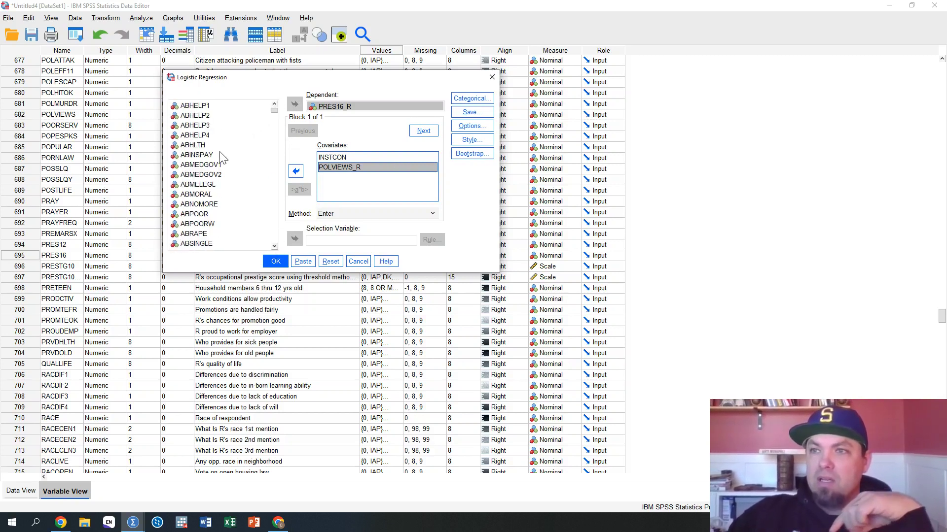
scroll(218, 156, down, 1)
click(218, 154)
key(Down)
key(Down)
key(Down)
key(Down)
key(Down)
key(Down)
key(Down)
key(Down)
key(Down)
key(Down)
key(Down)
key(Down)
key(Down)
key(Down)
key(Down)
key(Down)
key(Down)
key(Down)
key(Down)
key(Down)
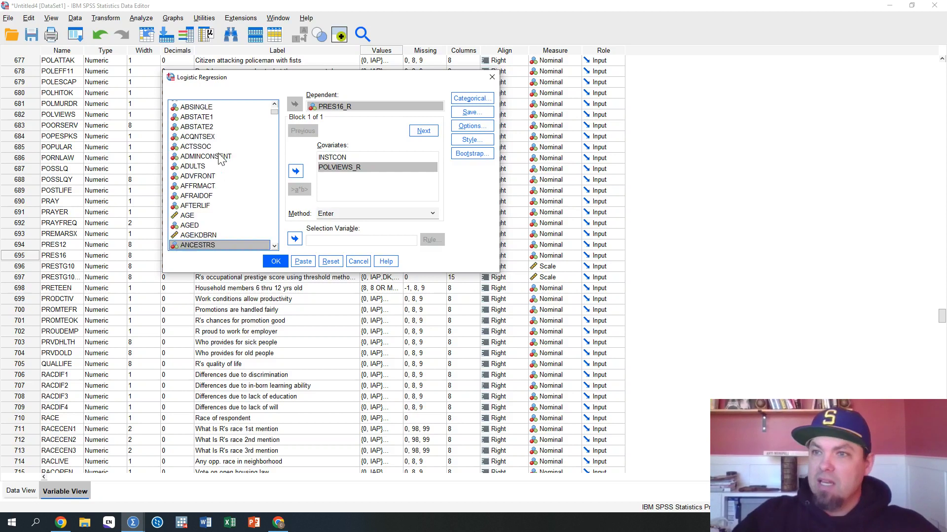
click(187, 215)
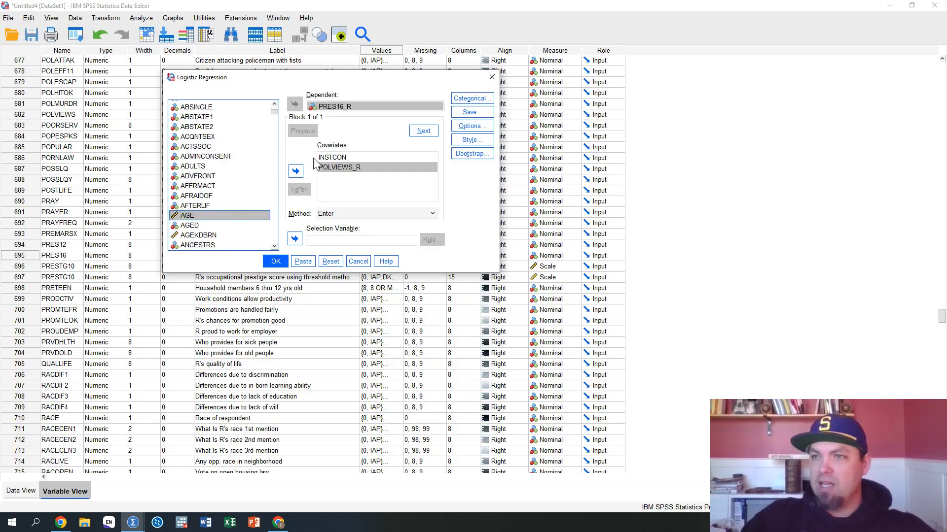
click(296, 171)
- Add the religious attendance variable ATTEND to the covariates
click(207, 219)
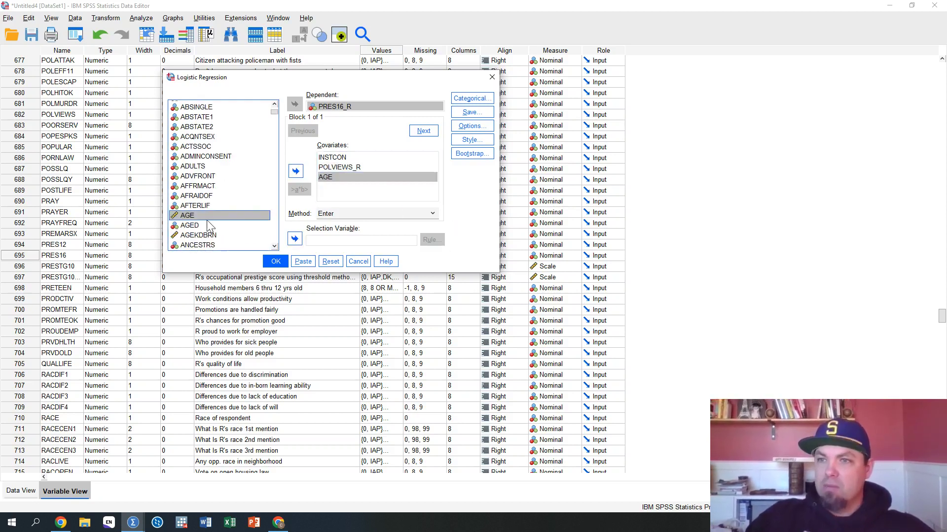
key(Down)
key(Down)
key(Down)
key(Down)
key(Down)
key(Down)
key(Down)
key(Down)
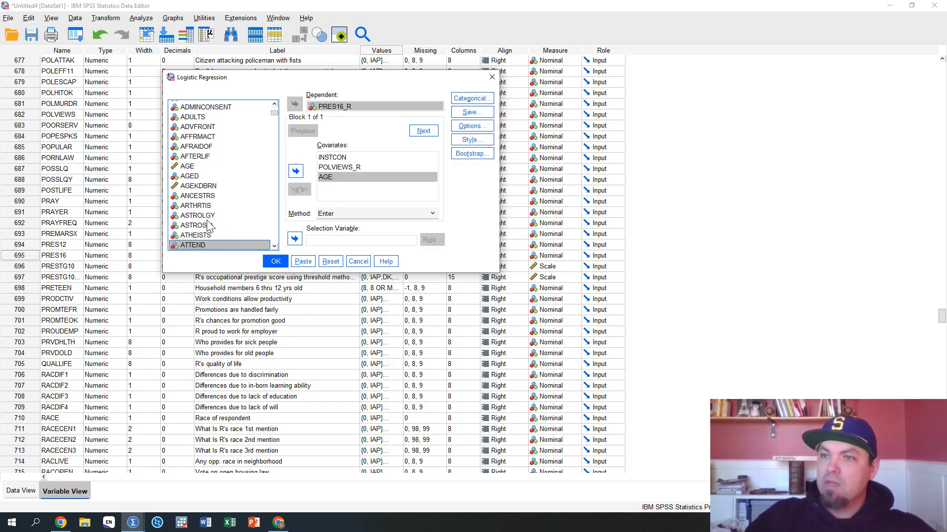
click(296, 171)
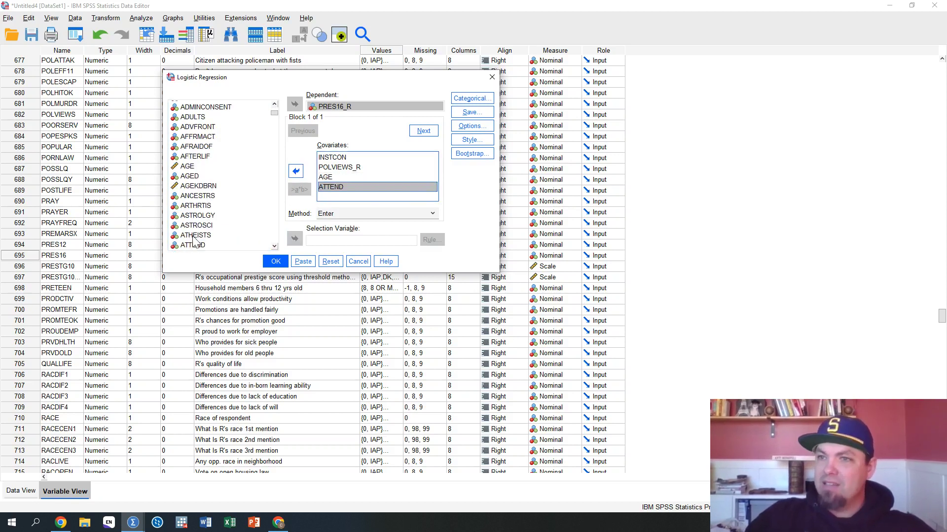
click(335, 190)
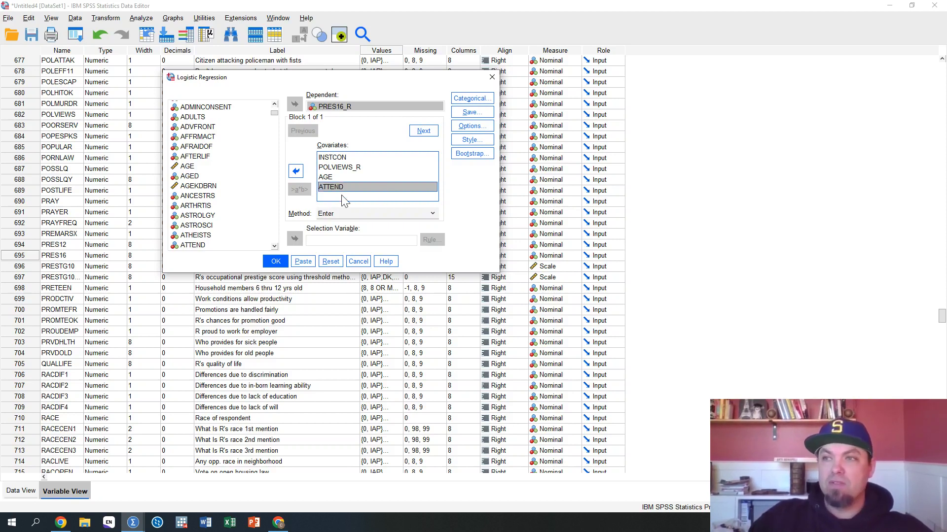
- Add the family income variable CONINC to the covariates of the logistic regression
click(275, 246)
click(275, 247)
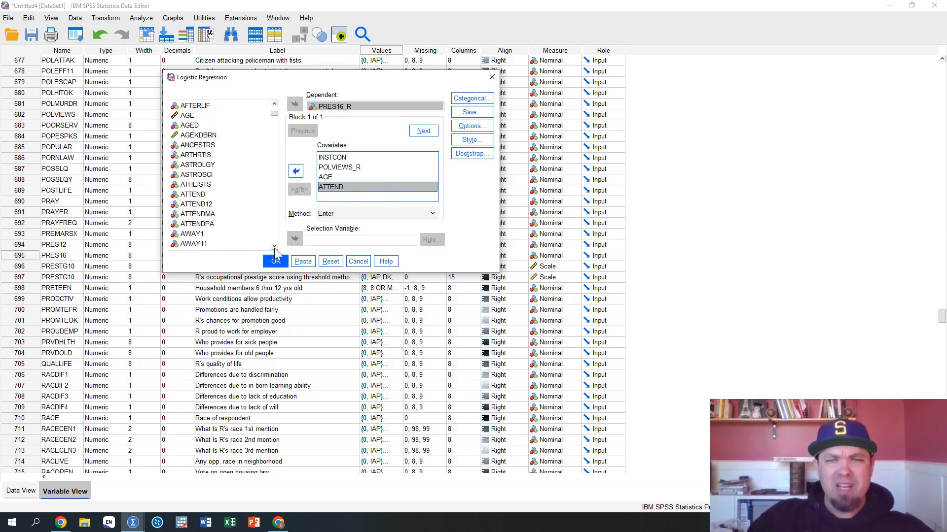
click(275, 246)
click(275, 246)
click(275, 247)
click(274, 246)
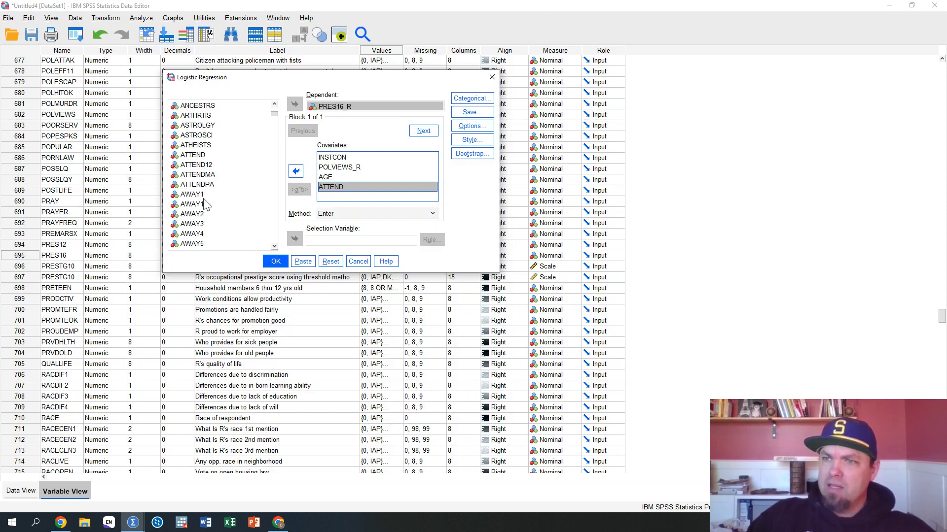
click(217, 195)
text(con)
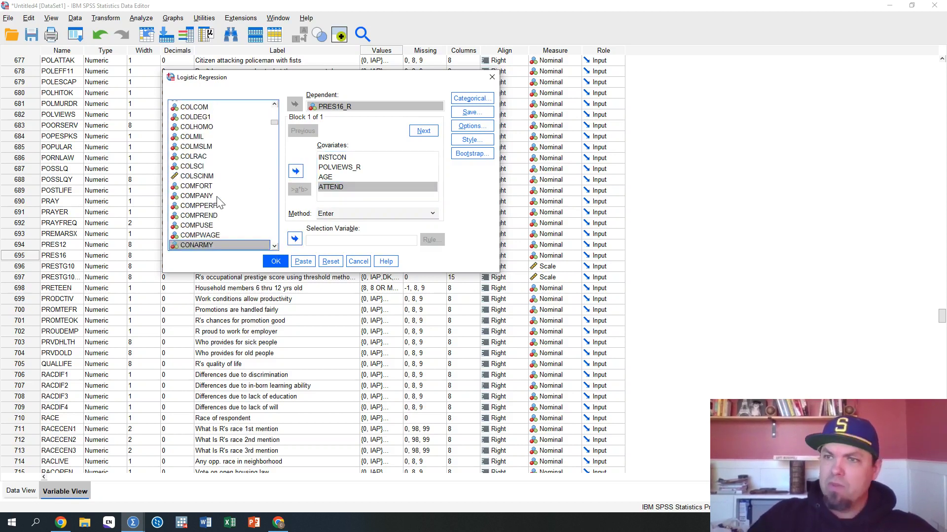
scroll(252, 182, down, 5)
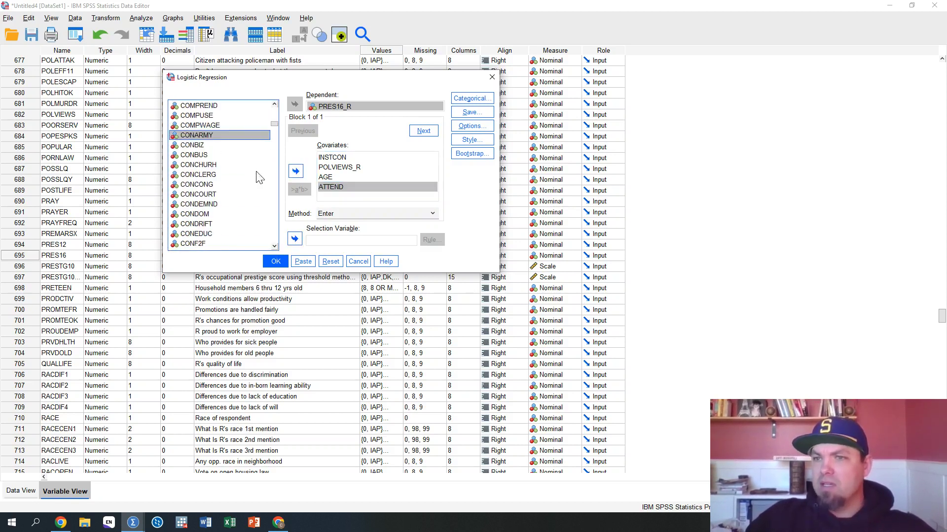
scroll(259, 177, down, 1)
click(237, 215)
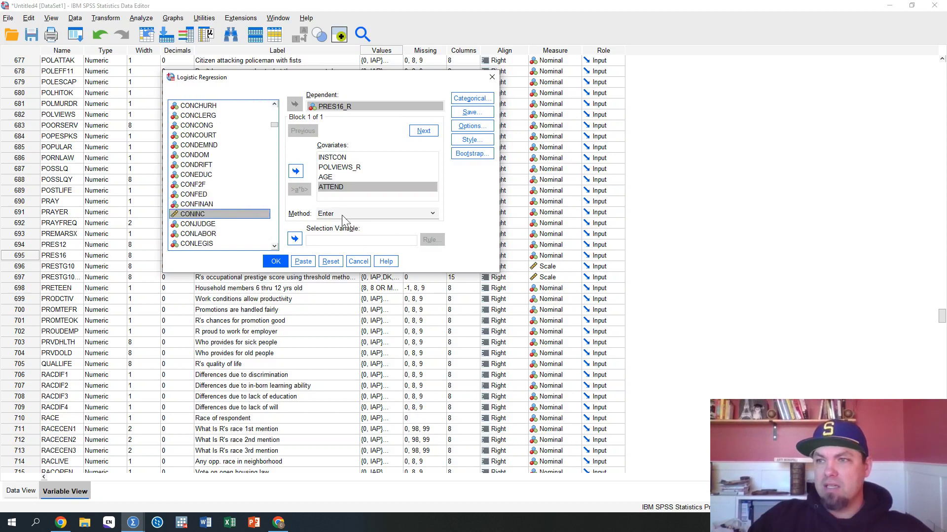
click(297, 175)
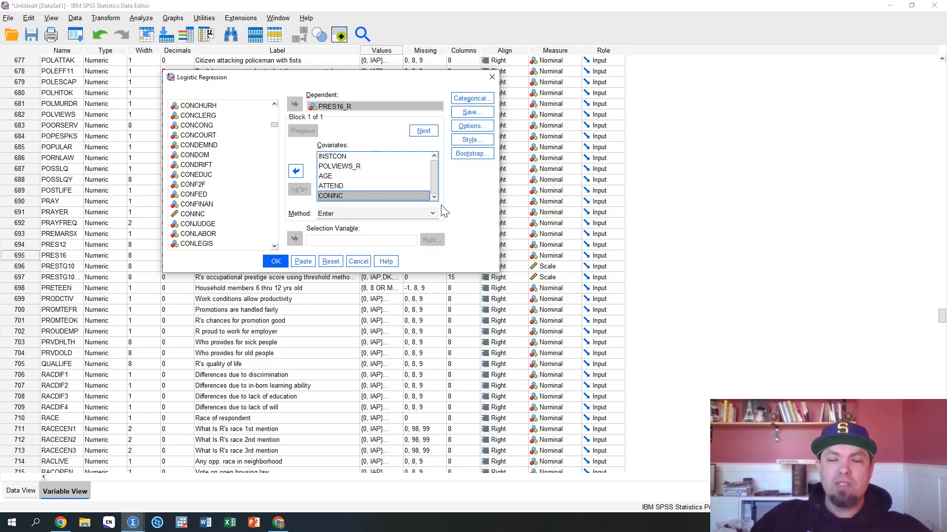
- Define POLVIEWS_R as a categorical covariate with Indicator contrast and the first category as reference
click(466, 99)
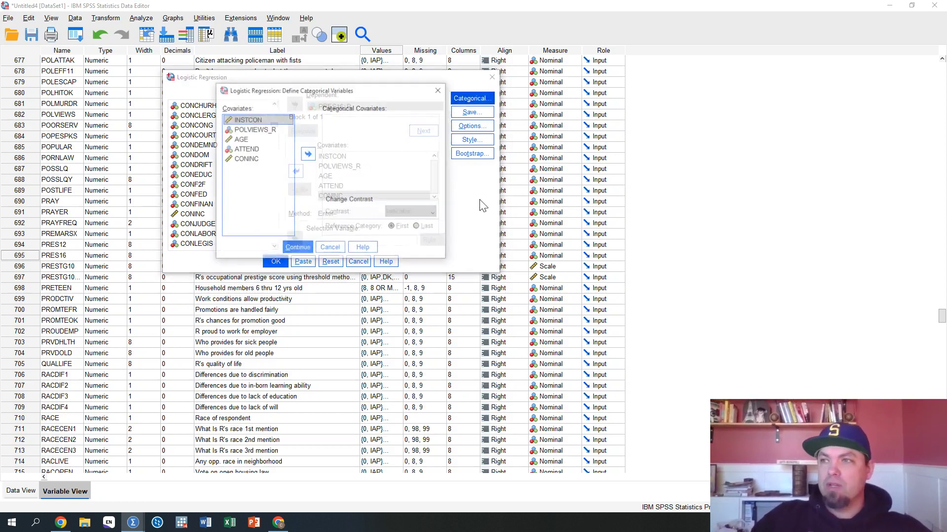
click(437, 90)
click(475, 99)
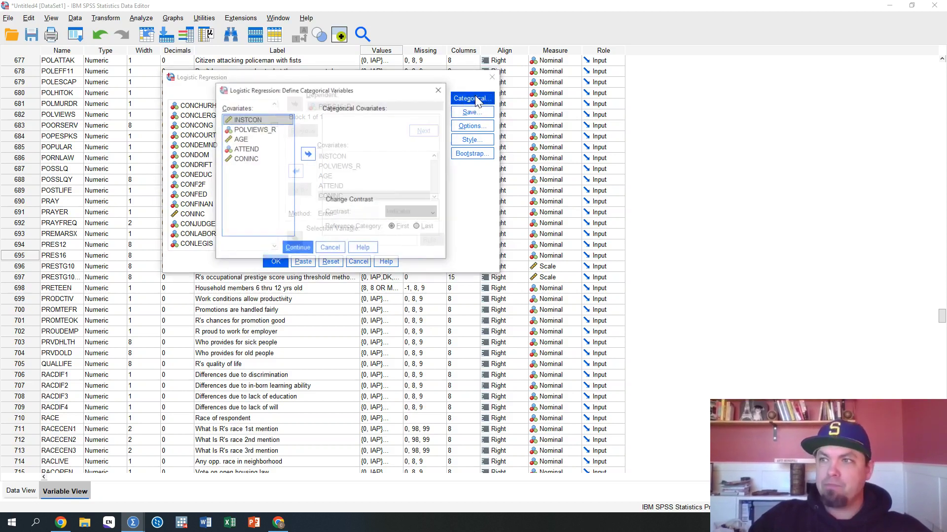
click(266, 130)
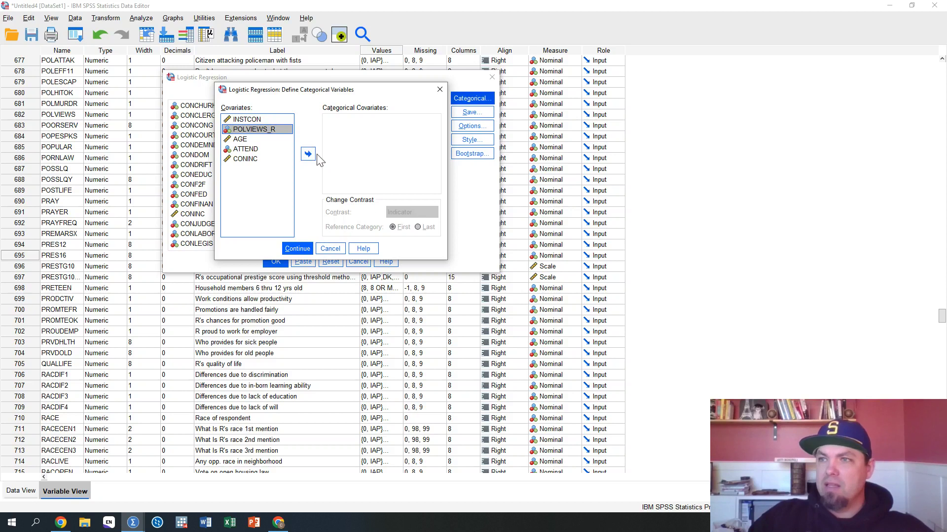
click(307, 154)
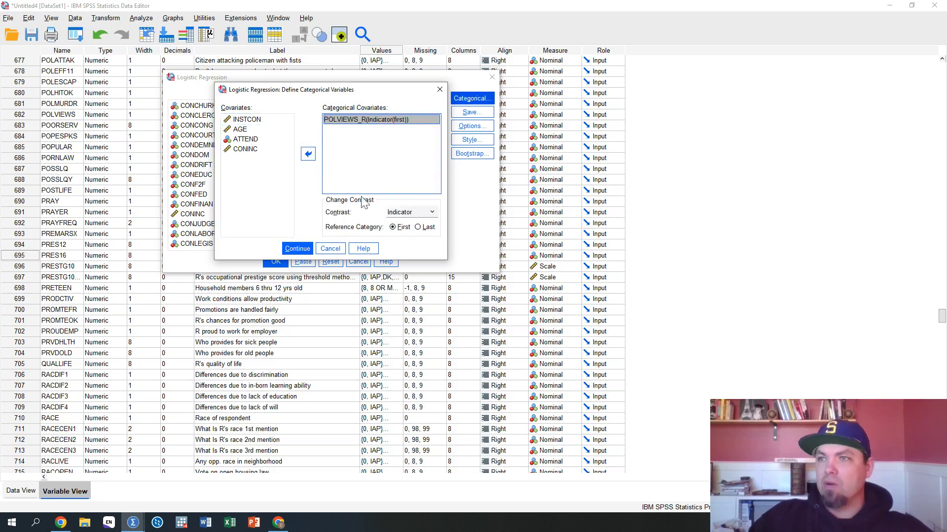
click(252, 139)
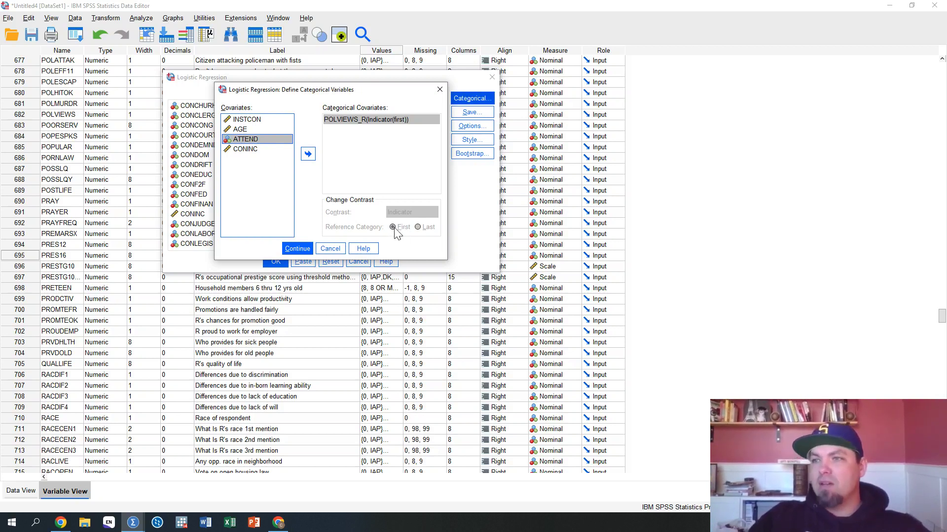
click(372, 121)
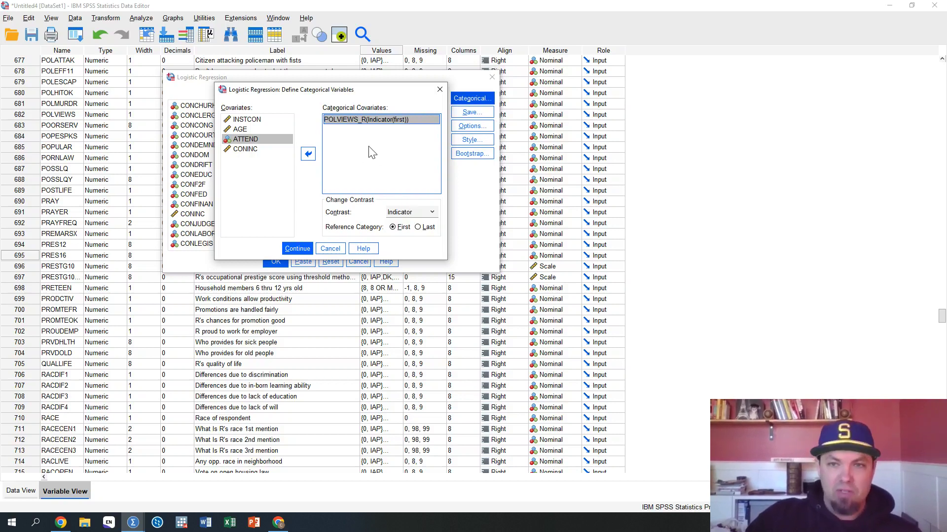
click(297, 248)
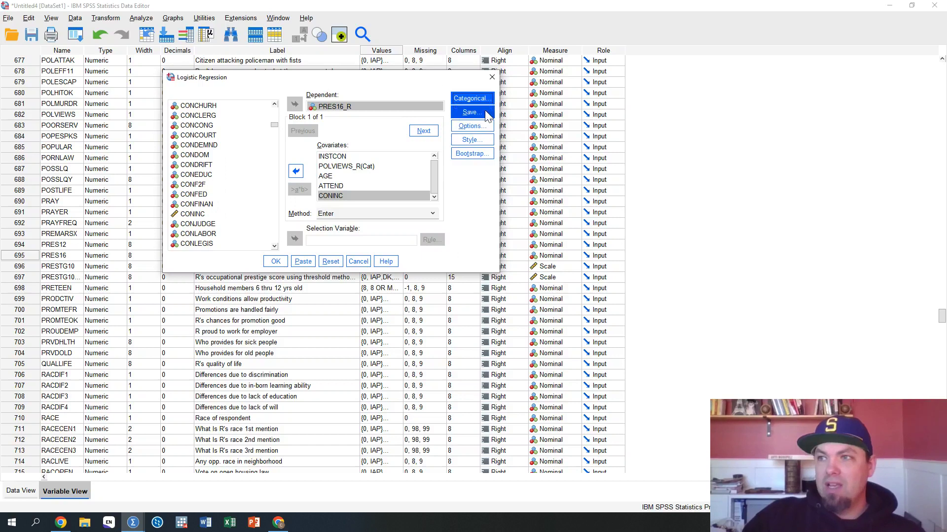
- Check the Options and Table Style settings, leave them at their defaults, and run the logistic regression
click(472, 126)
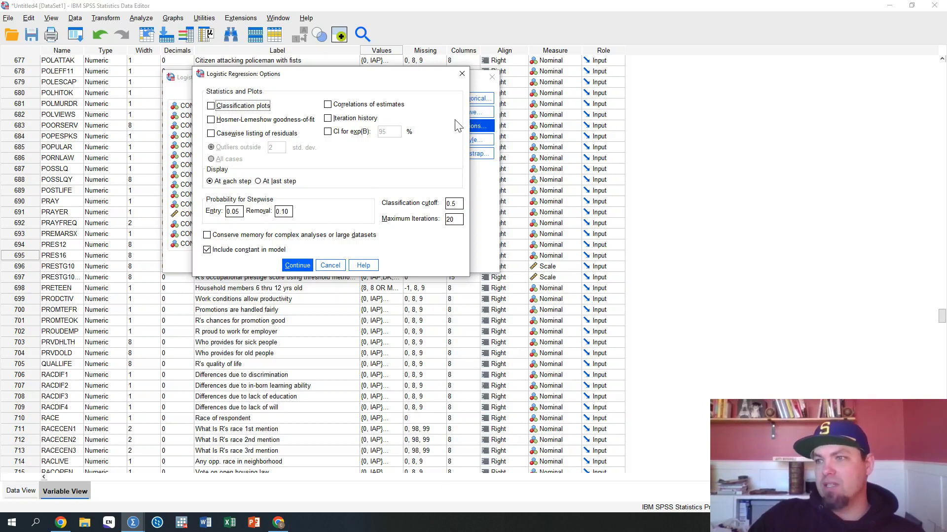
click(462, 75)
click(462, 143)
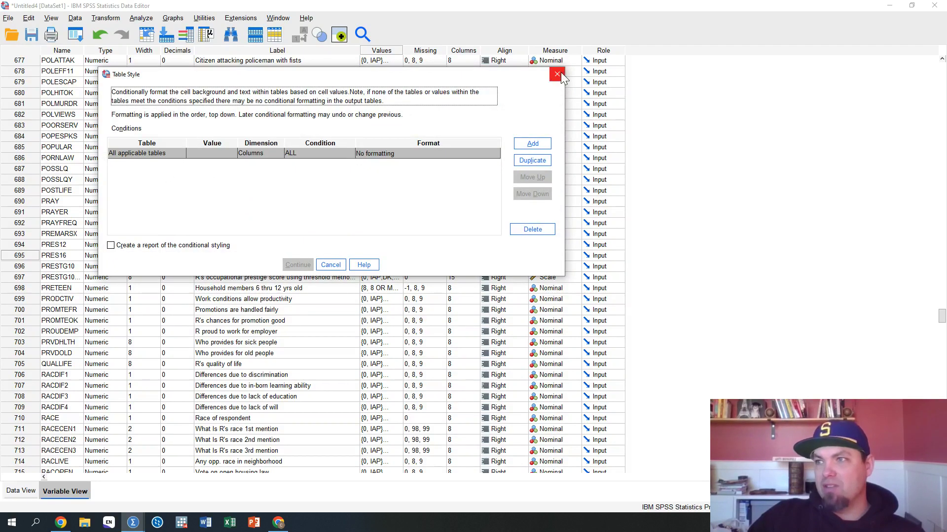
click(557, 74)
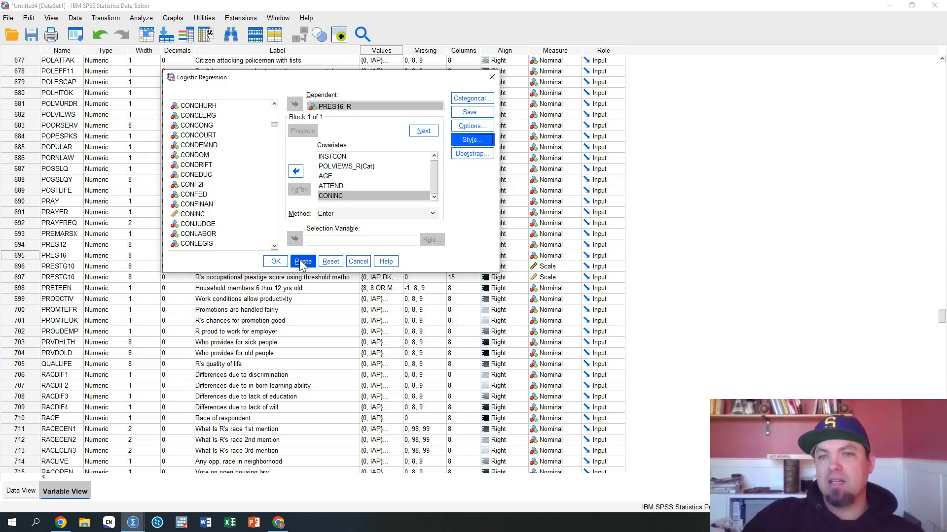
click(274, 262)
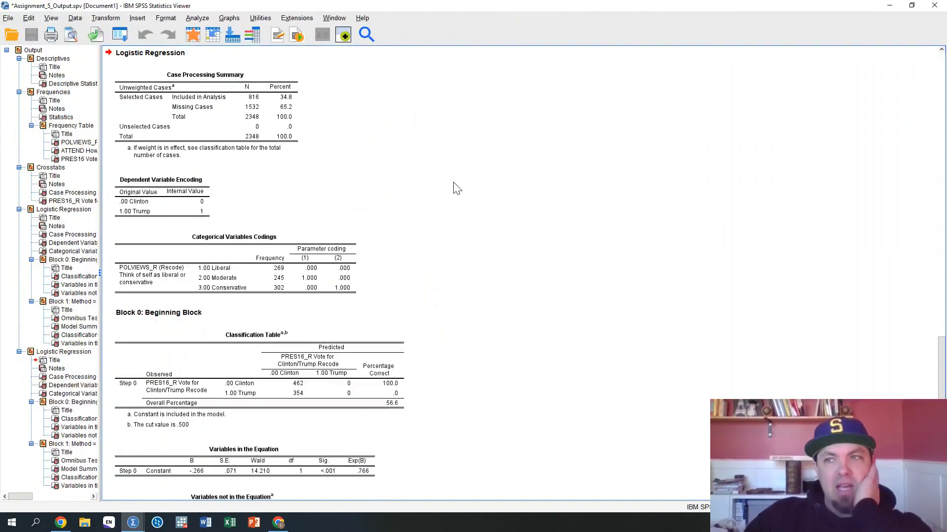
- Examine the new regression's Case Processing Summary, Dependent Variable Encoding and Categorical Variables Codings tables
scroll(461, 163, up, 2)
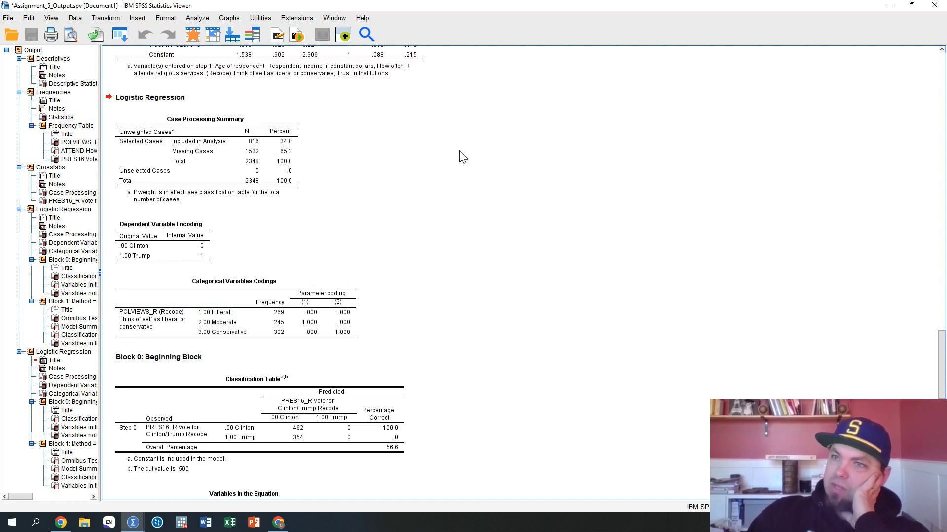
scroll(462, 157, down, 2)
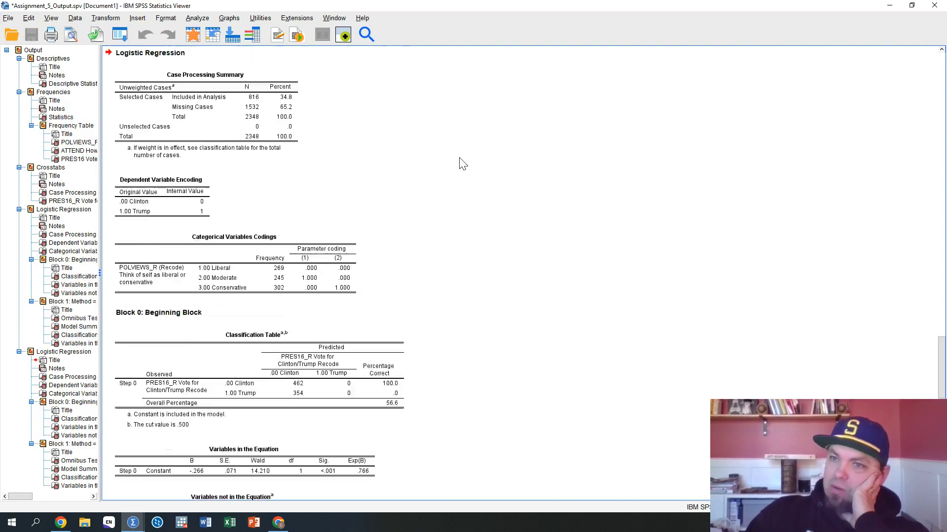
click(167, 56)
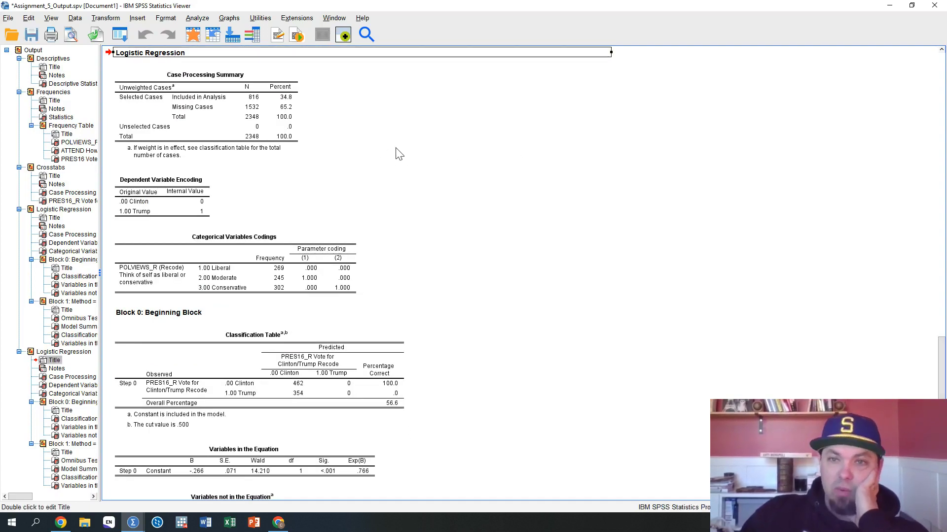
click(230, 117)
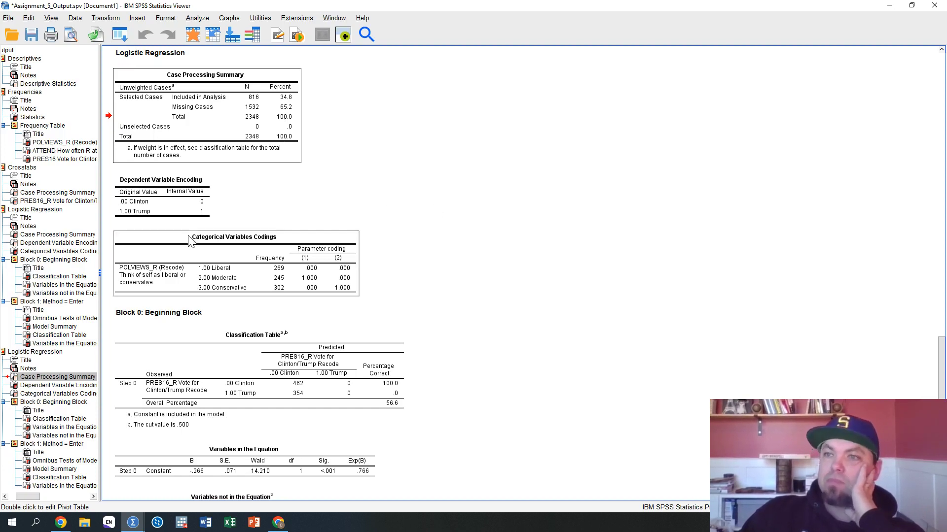
click(192, 207)
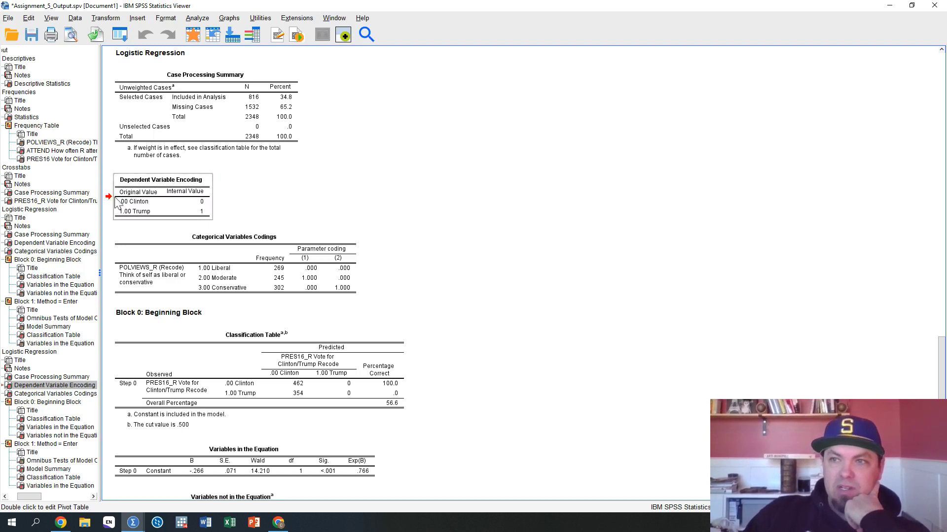
click(437, 196)
scroll(601, 202, down, 3)
scroll(600, 202, up, 2)
scroll(601, 202, down, 2)
click(159, 182)
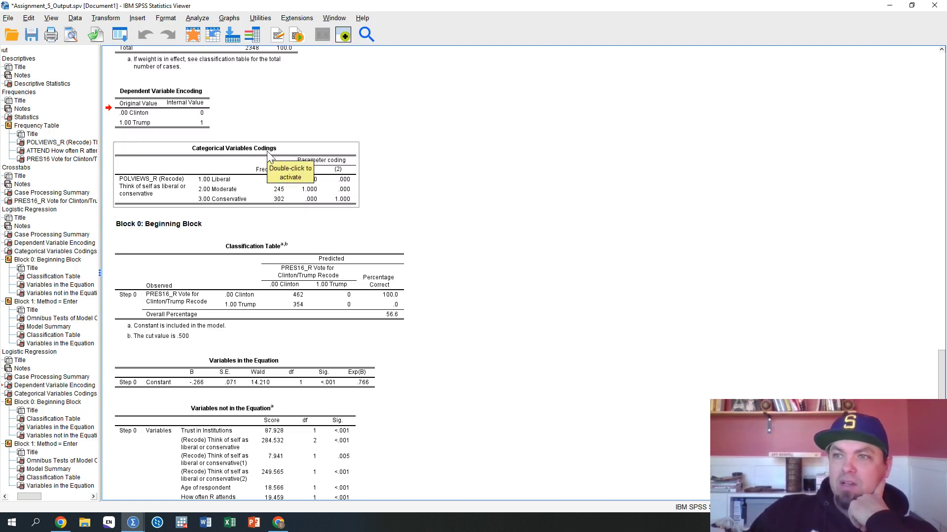
click(232, 210)
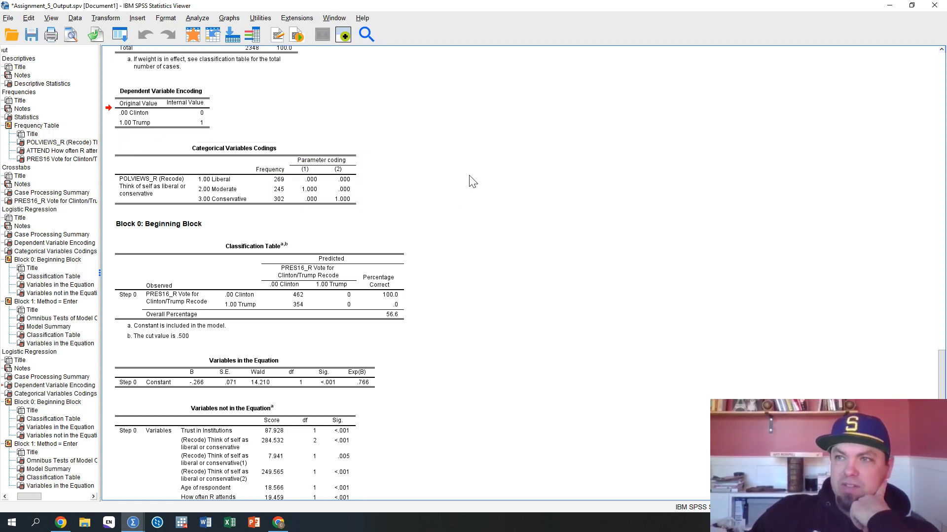
- Examine the Block 0 classification table and the variables in and not in the equation
scroll(485, 172, down, 3)
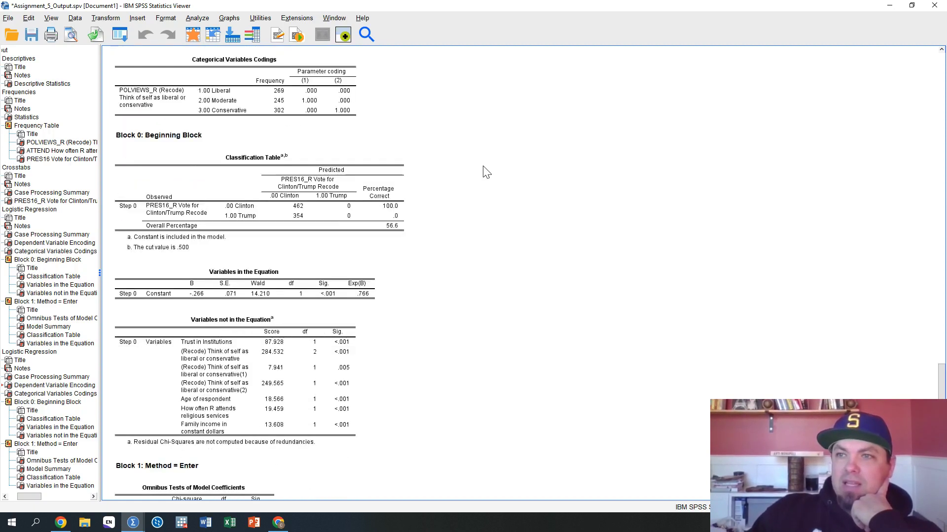
click(183, 136)
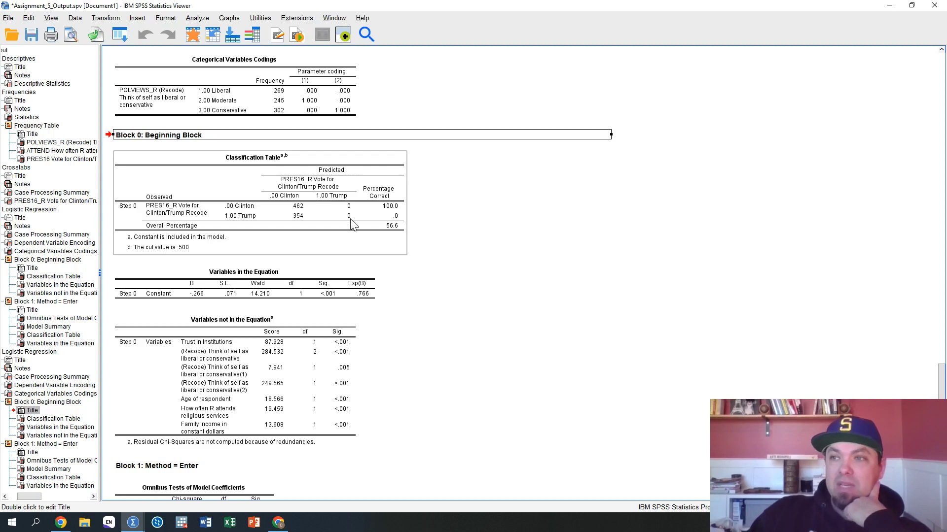
click(323, 212)
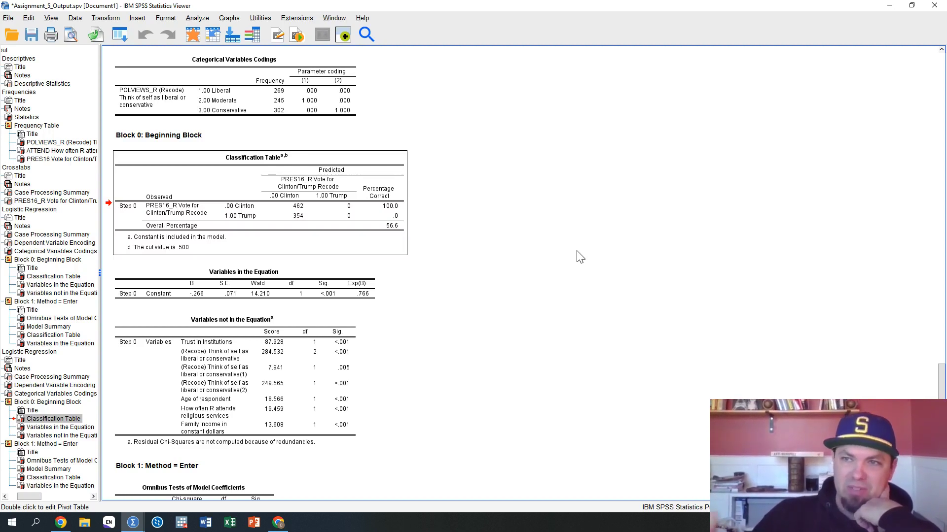
scroll(575, 254, down, 3)
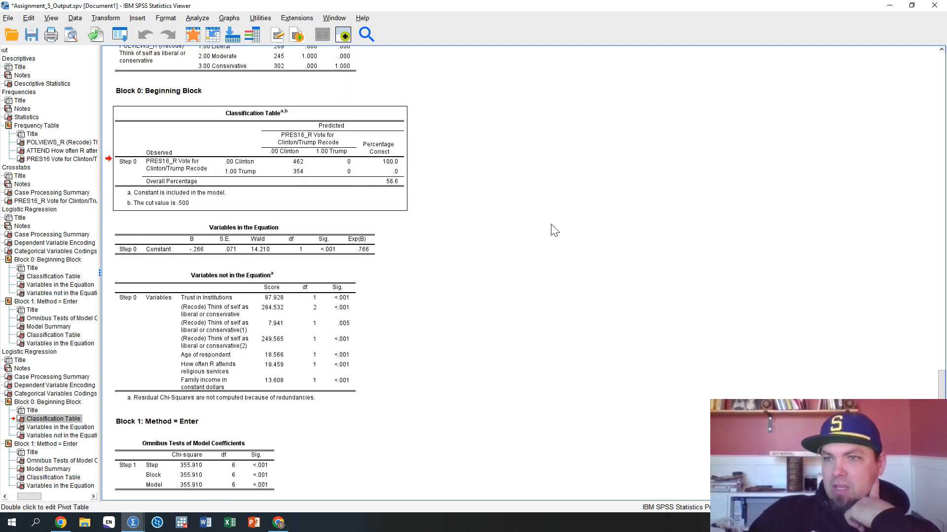
click(229, 209)
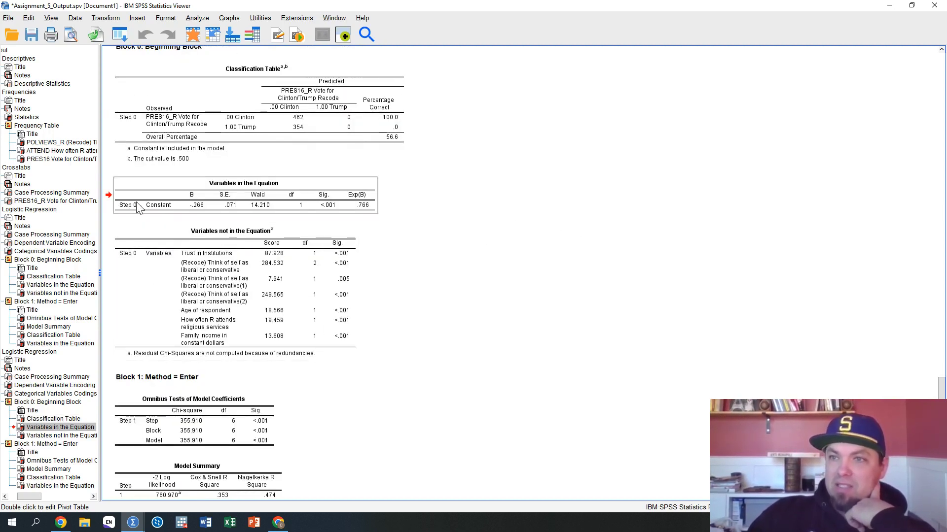
click(218, 241)
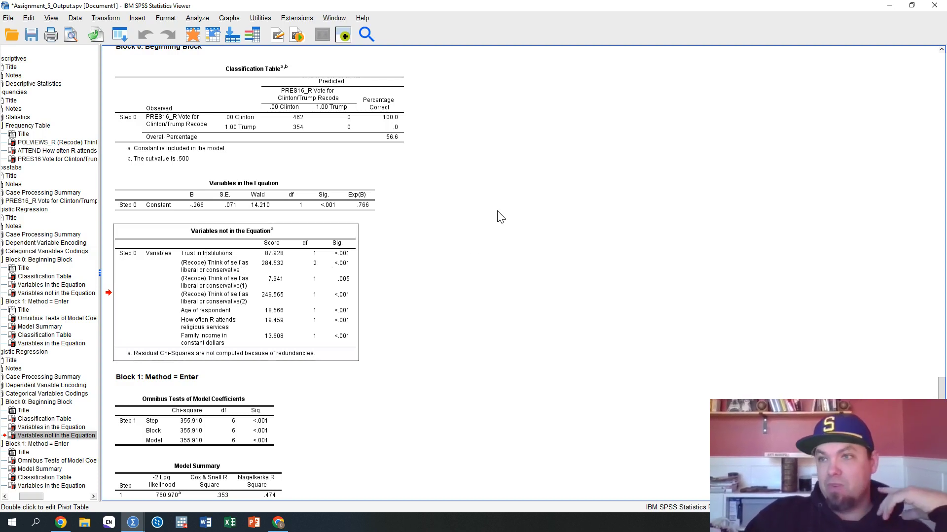
- Examine the Block 1 Omnibus Tests of Model Coefficients, Model Summary and Classification Table
scroll(498, 220, down, 3)
scroll(498, 222, down, 2)
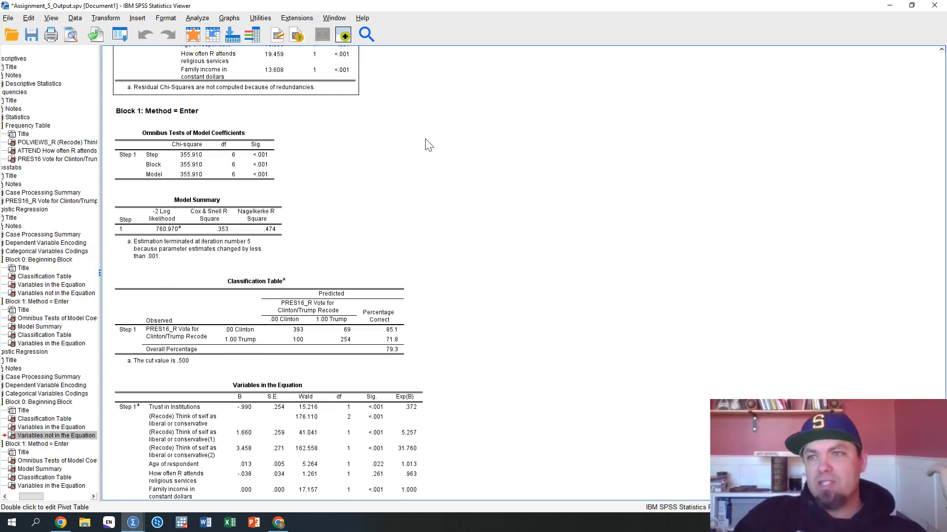
click(190, 169)
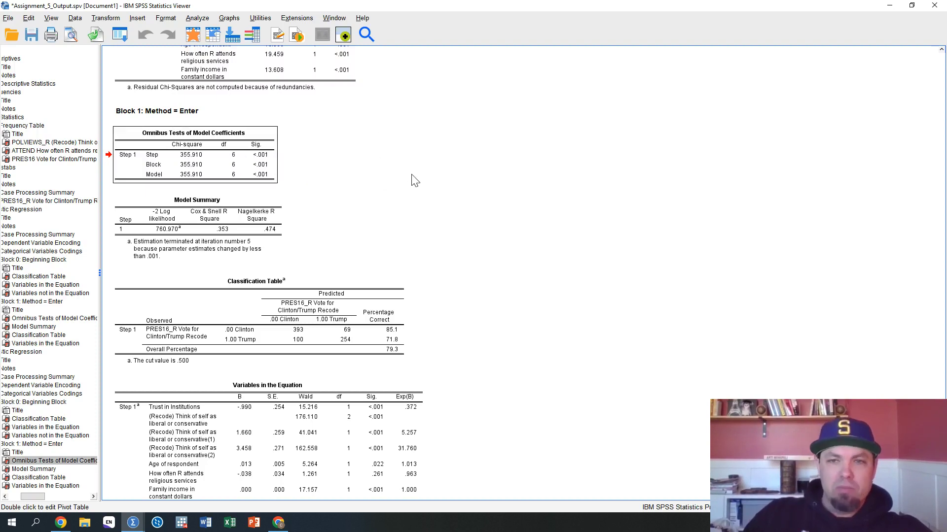
click(246, 204)
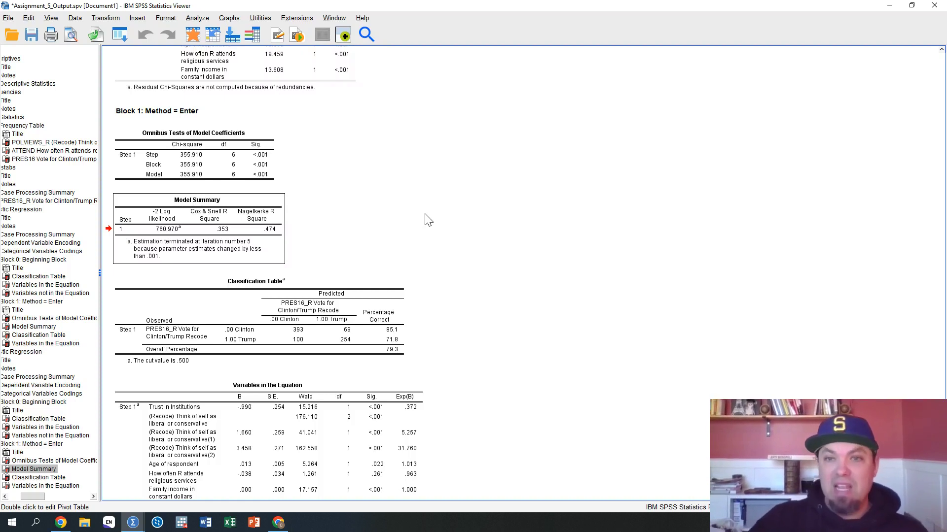
scroll(516, 210, down, 1)
key(Down)
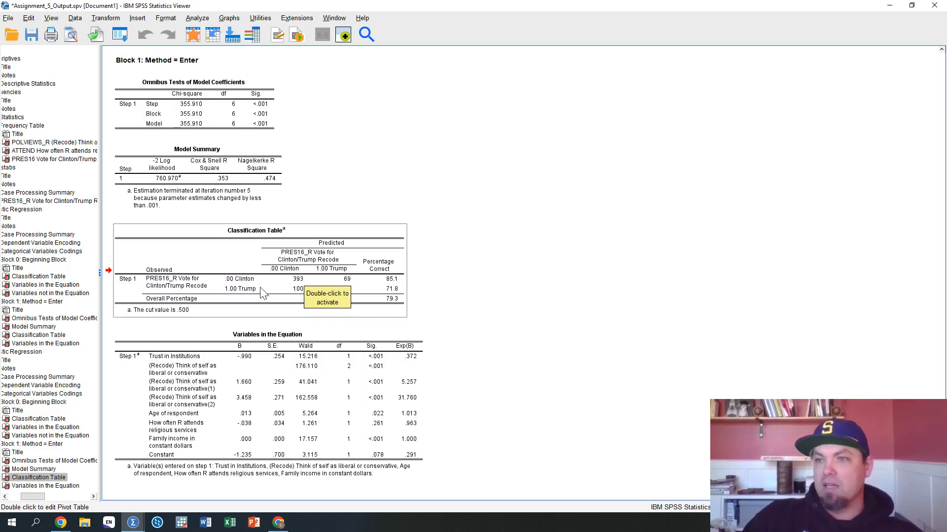
click(427, 253)
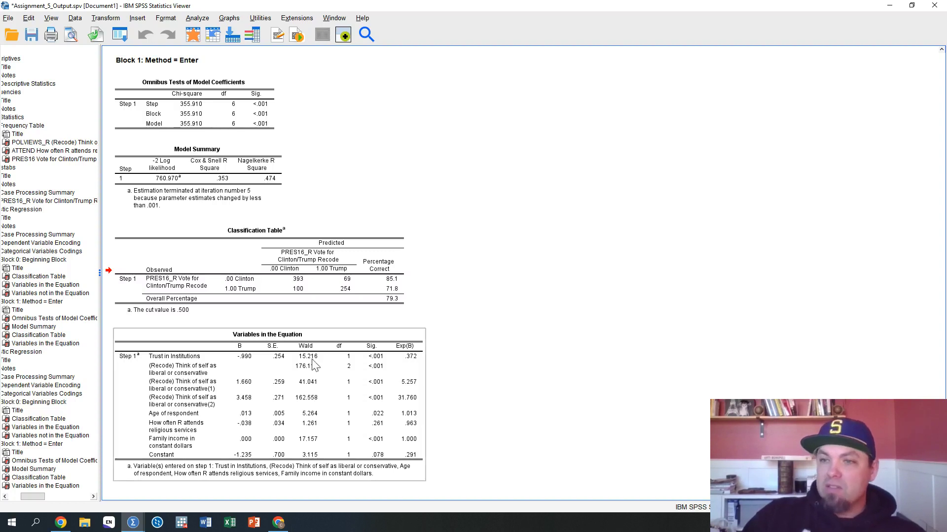
- Open the Block 1 Variables in the Equation table in its own pivot table editing window
click(345, 366)
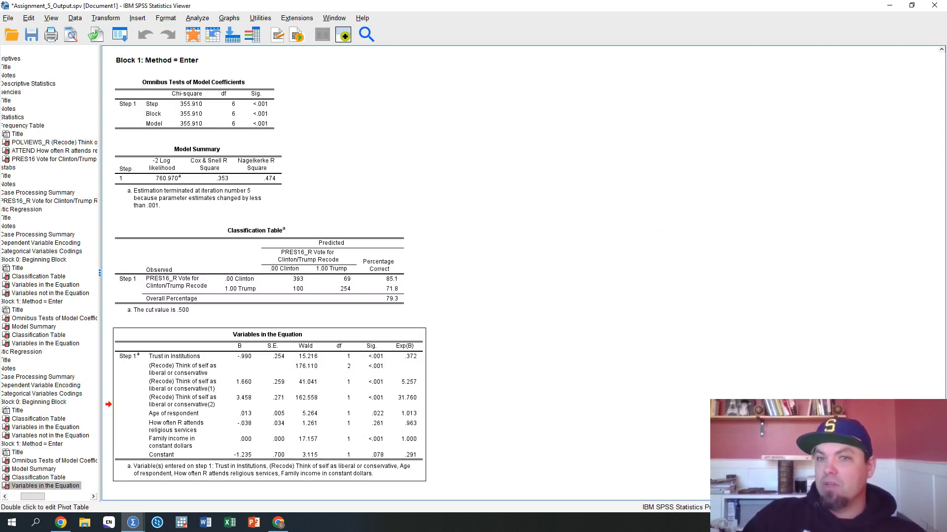
double_click(344, 366)
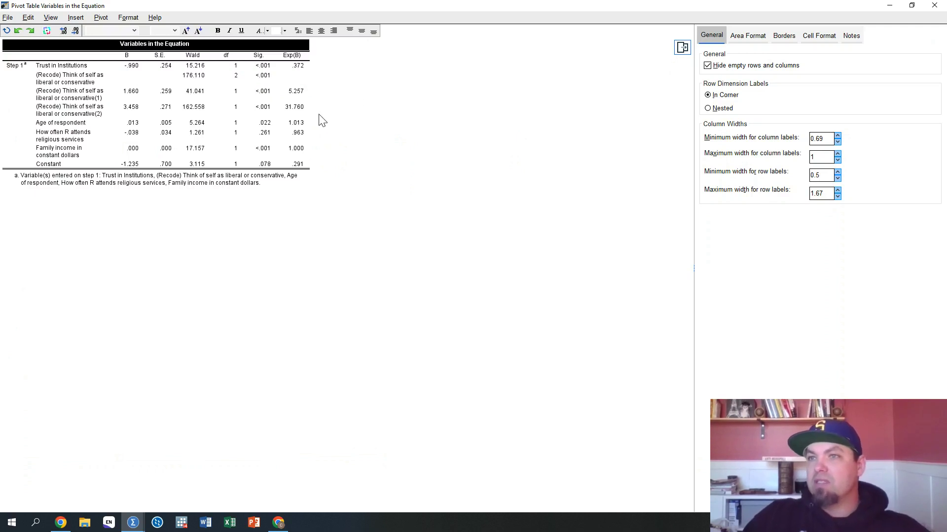
click(52, 19)
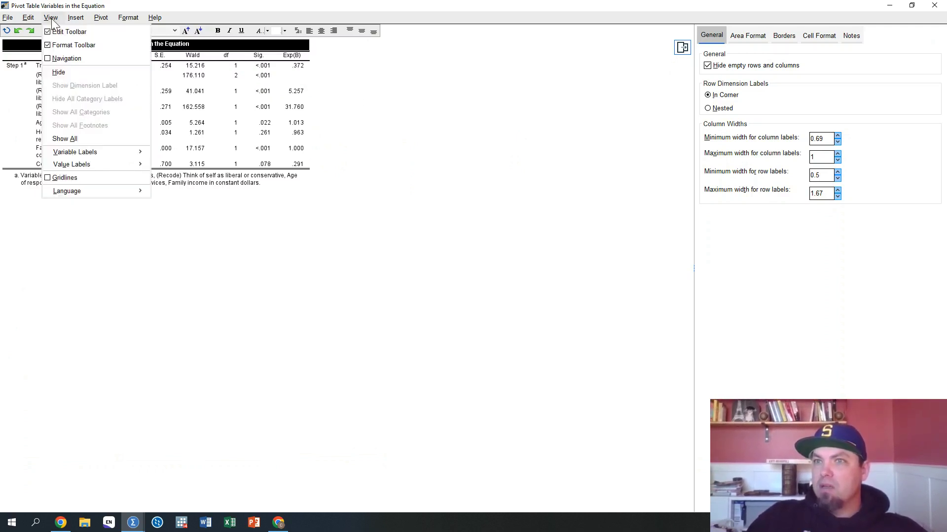
mouse_move(74, 21)
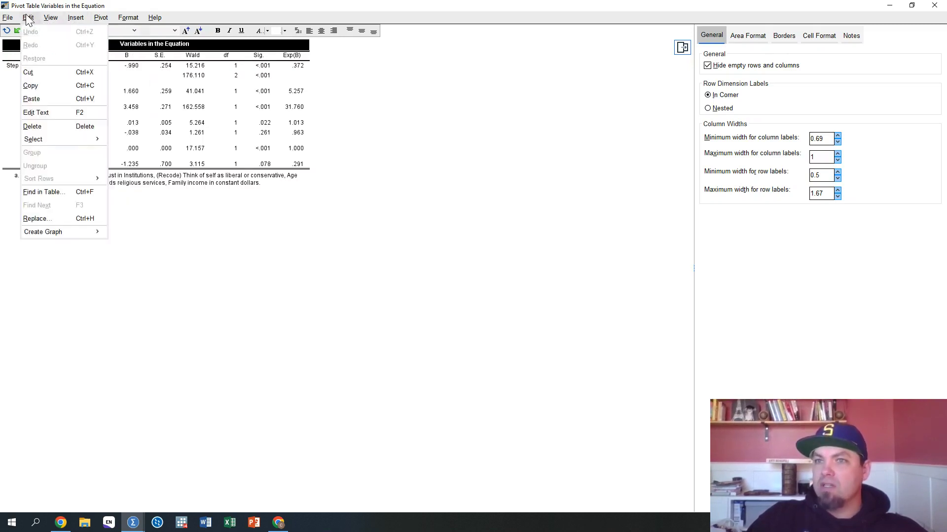
click(470, 125)
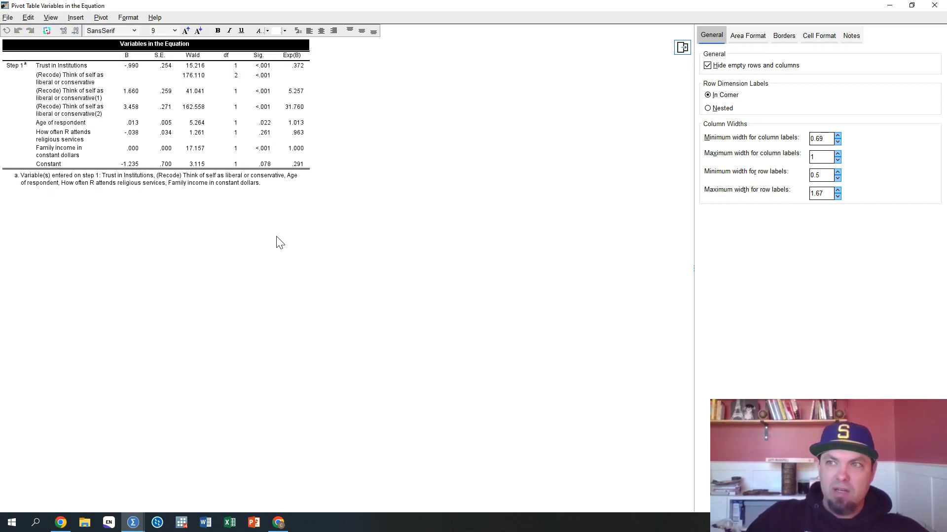
- Examine the Sig. column of the Variables in the Equation table across all predictors, including Trust in Institutions
drag(262, 67, 254, 166)
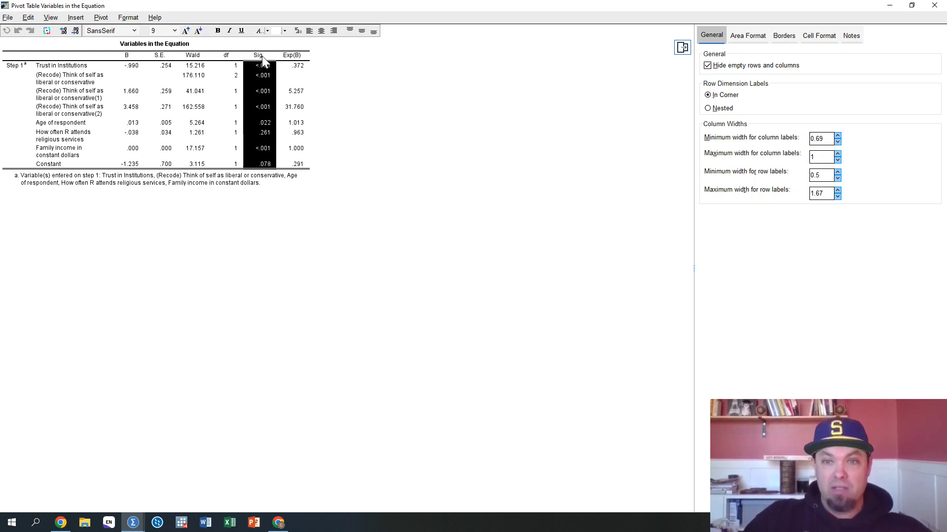
click(291, 139)
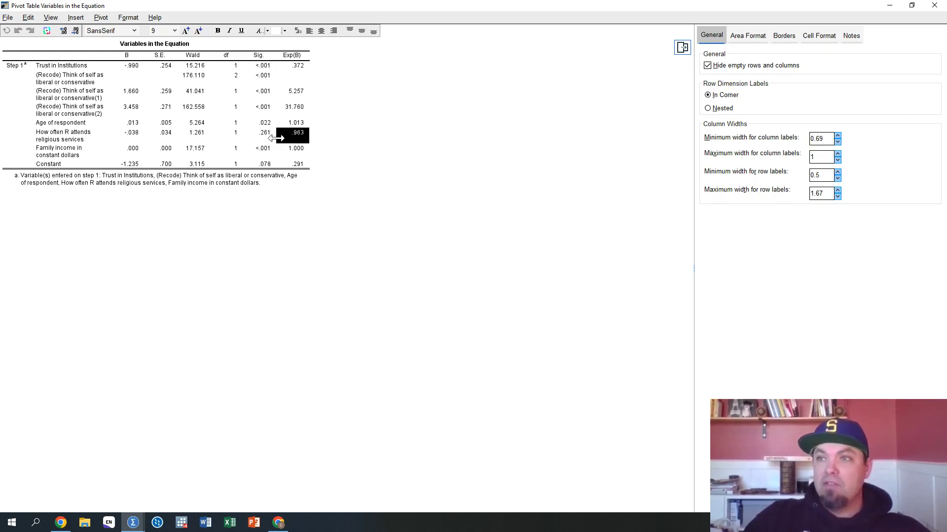
click(266, 137)
click(266, 150)
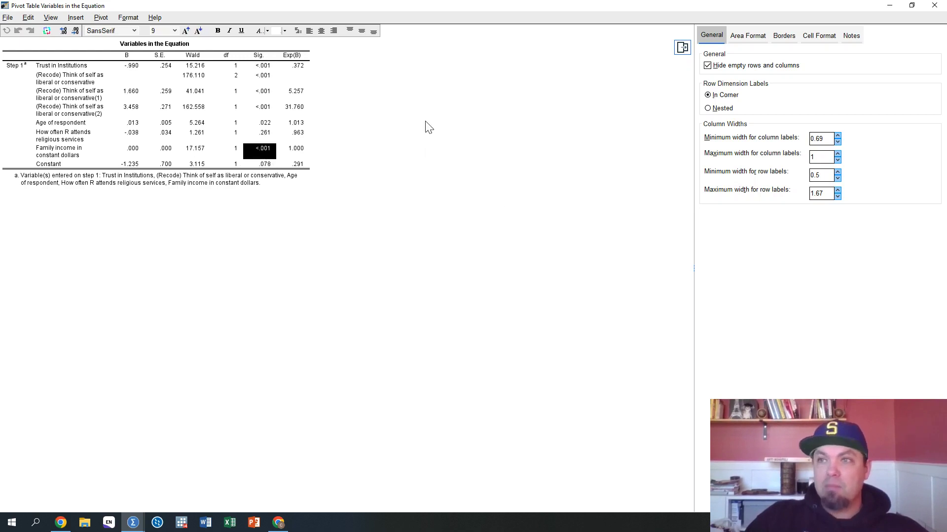
drag(269, 73, 271, 165)
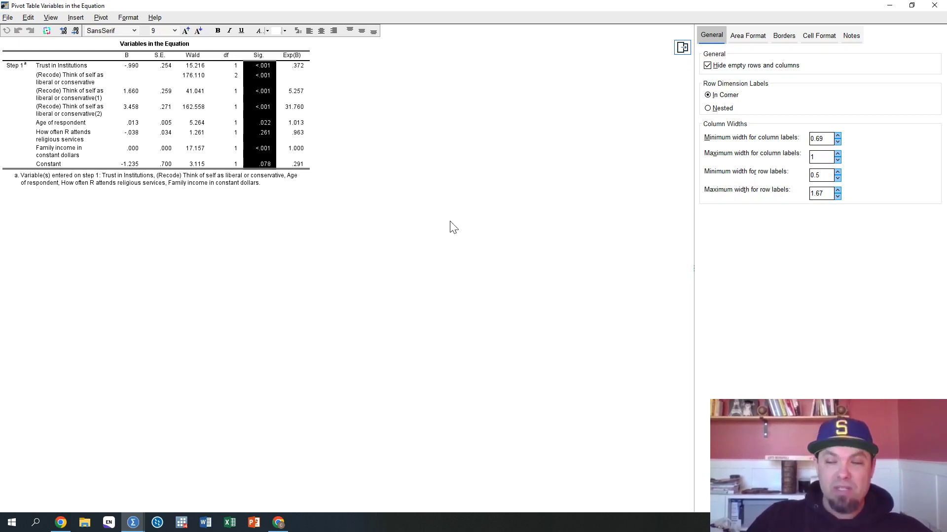
click(265, 93)
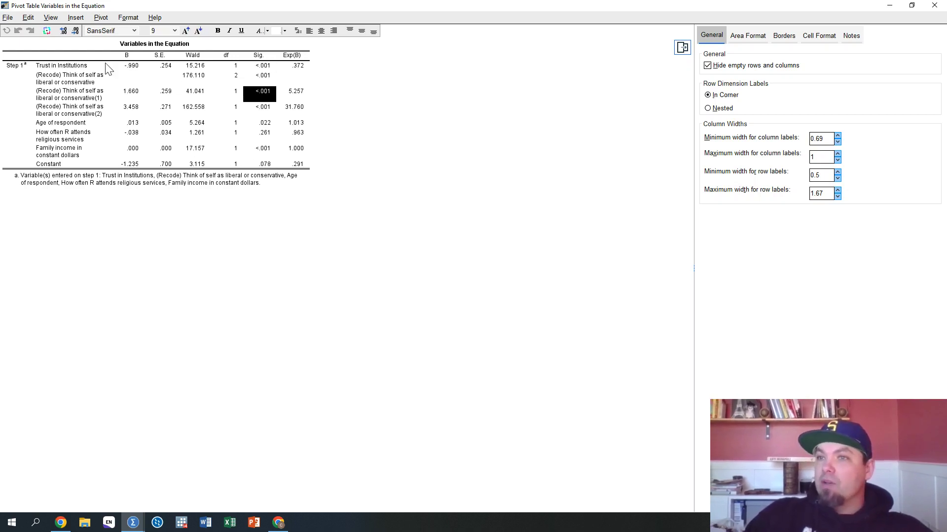
click(268, 66)
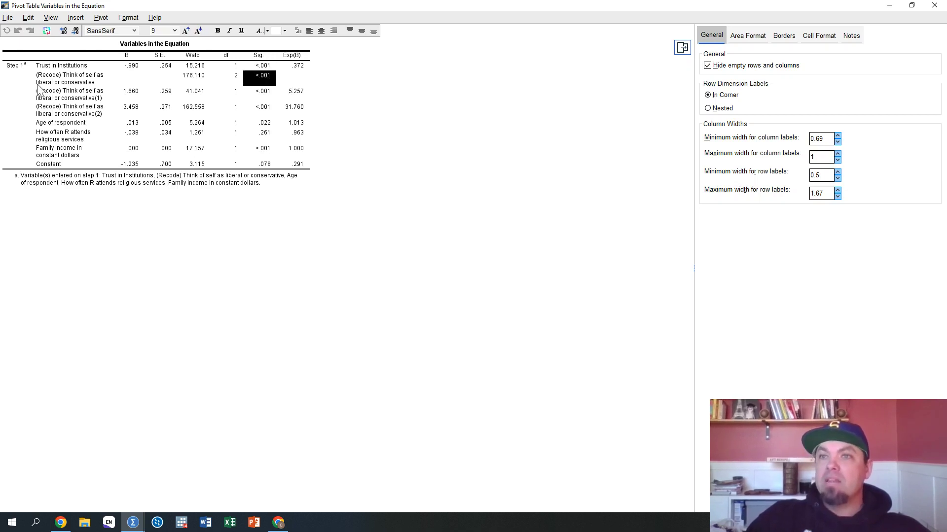
- Examine the overall liberal-or-conservative row and its (1) and (2) category rows, checking the blank coefficients and the overall significance
drag(56, 78, 242, 78)
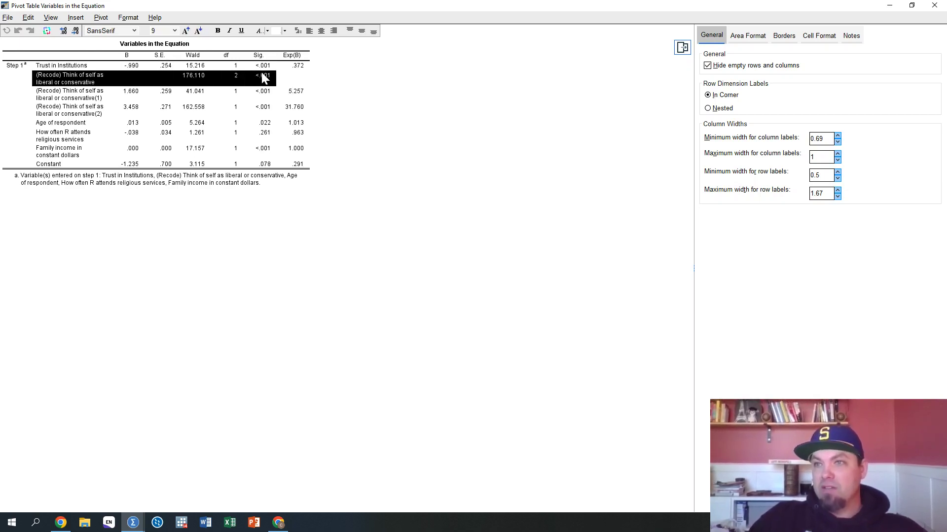
click(133, 79)
shift+click(167, 79)
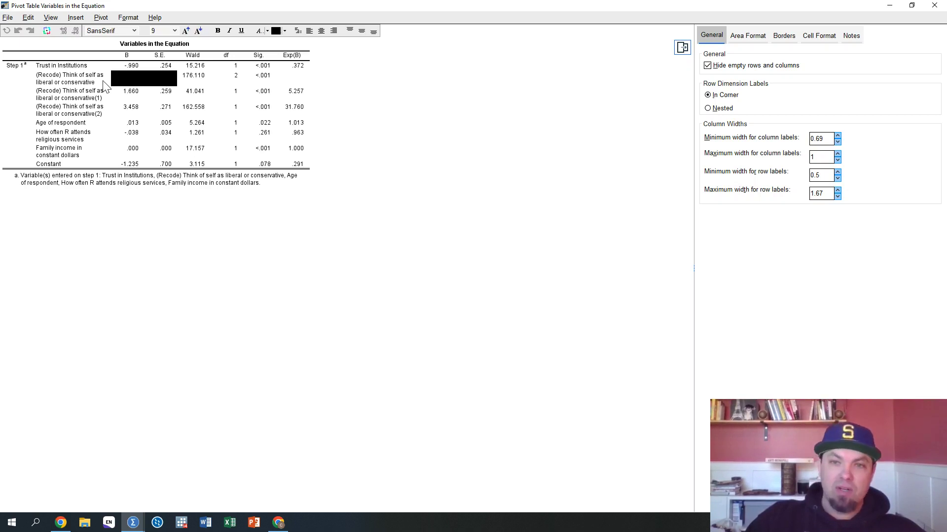
click(102, 98)
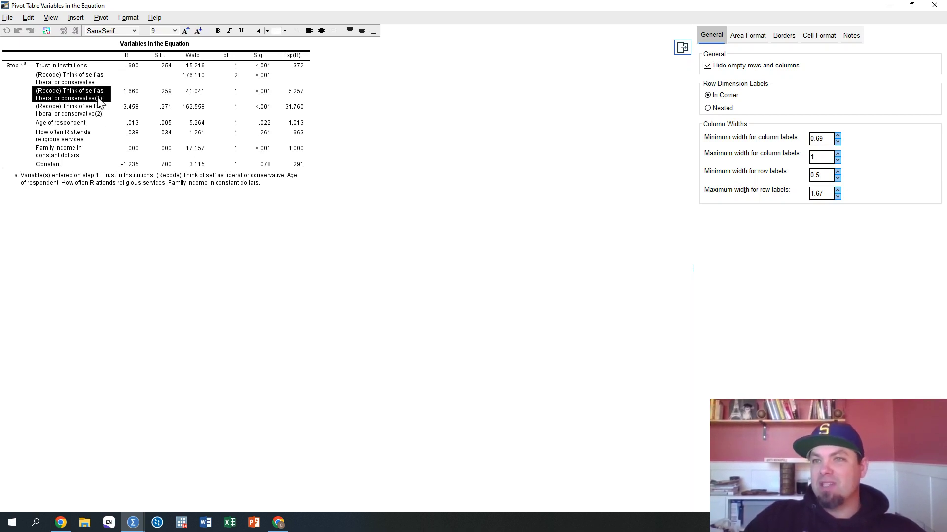
click(101, 113)
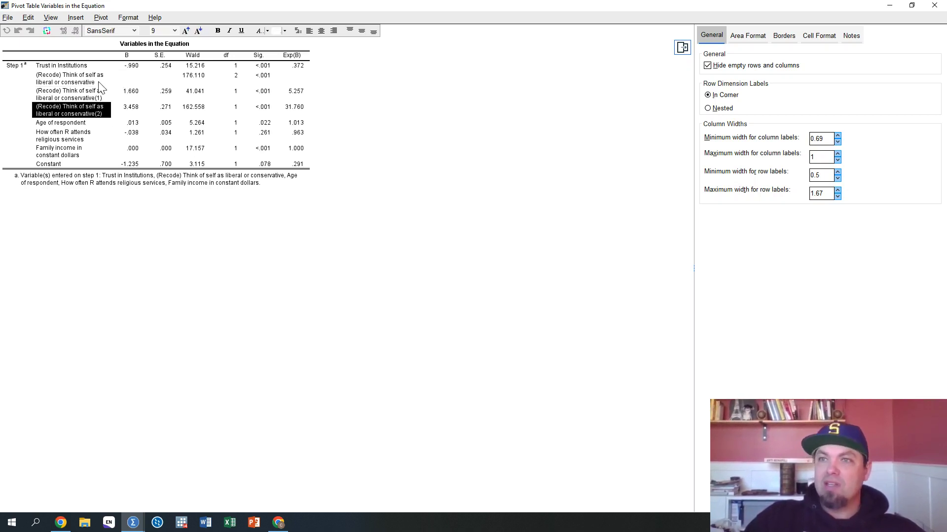
click(98, 82)
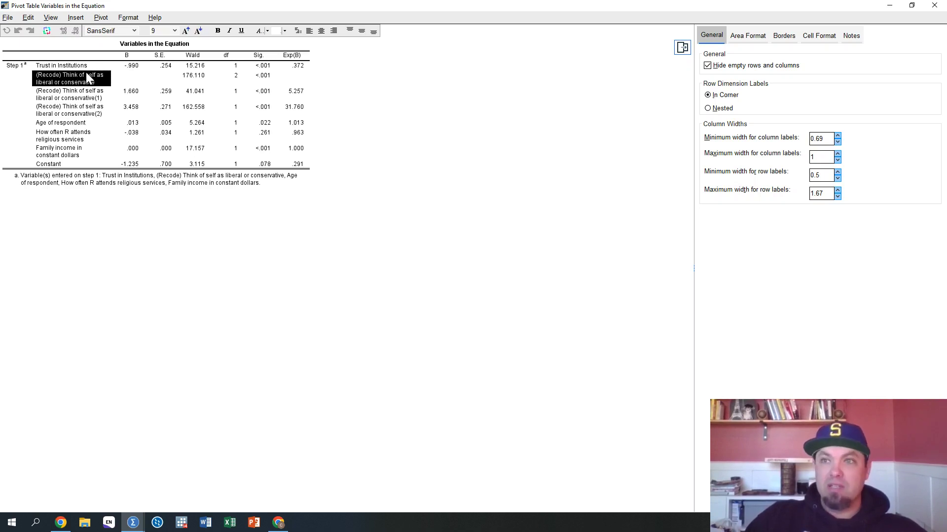
click(79, 95)
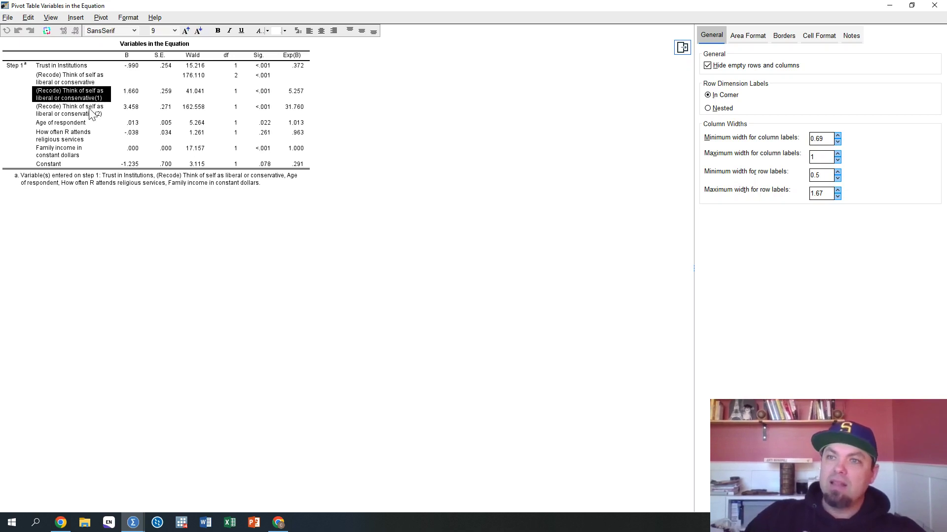
click(96, 110)
click(134, 112)
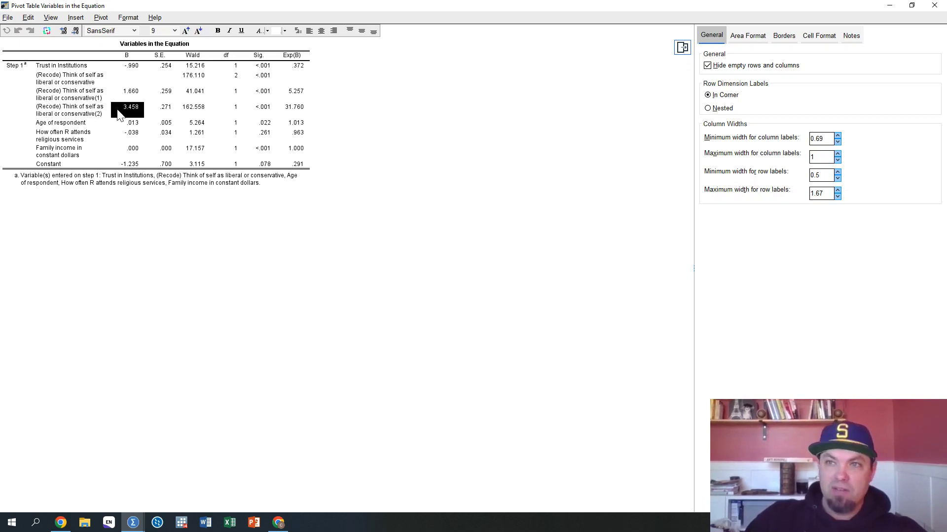
click(82, 109)
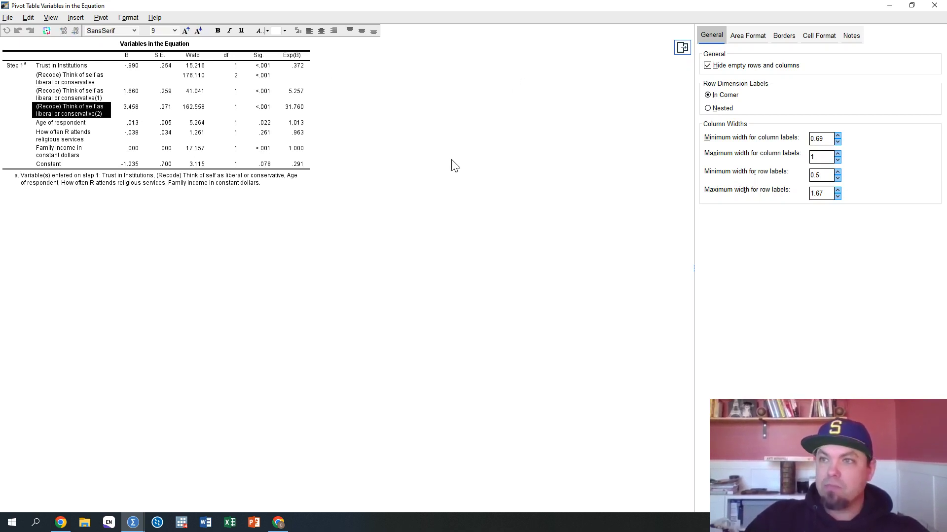
click(263, 78)
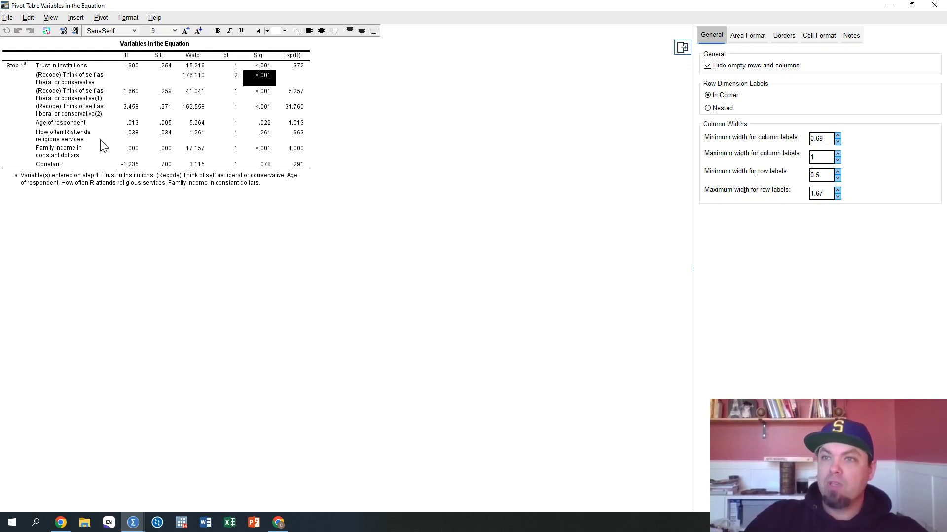
- Check the significance values for age of respondent, religious service attendance and family income in constant dollars
click(261, 123)
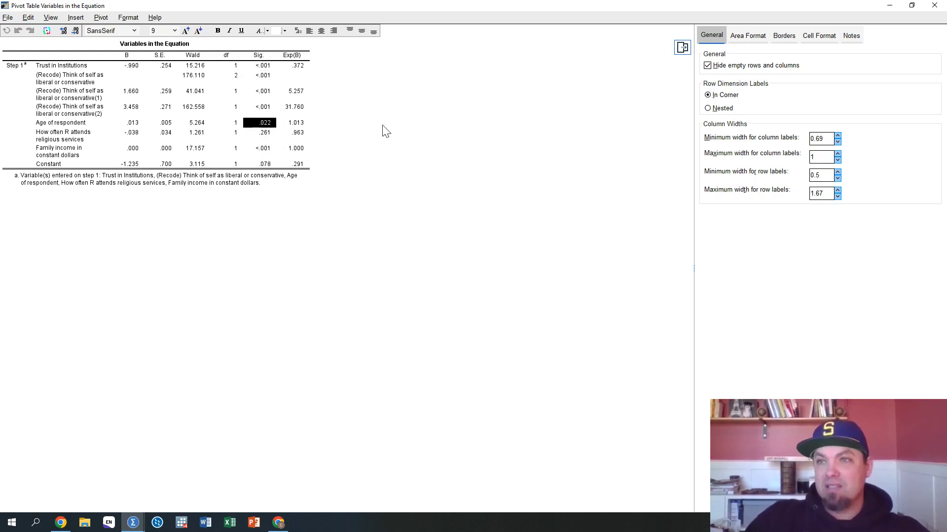
click(259, 135)
click(67, 140)
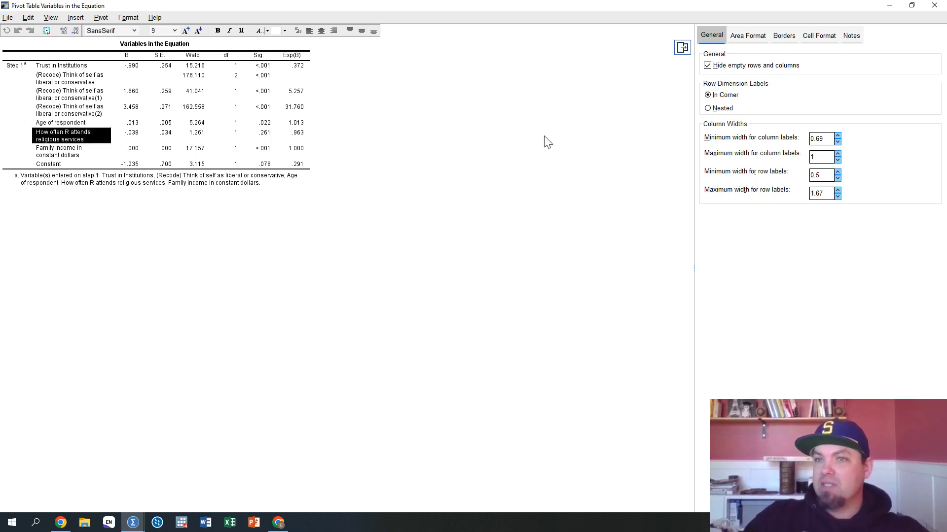
click(95, 155)
drag(267, 153, 79, 156)
click(267, 148)
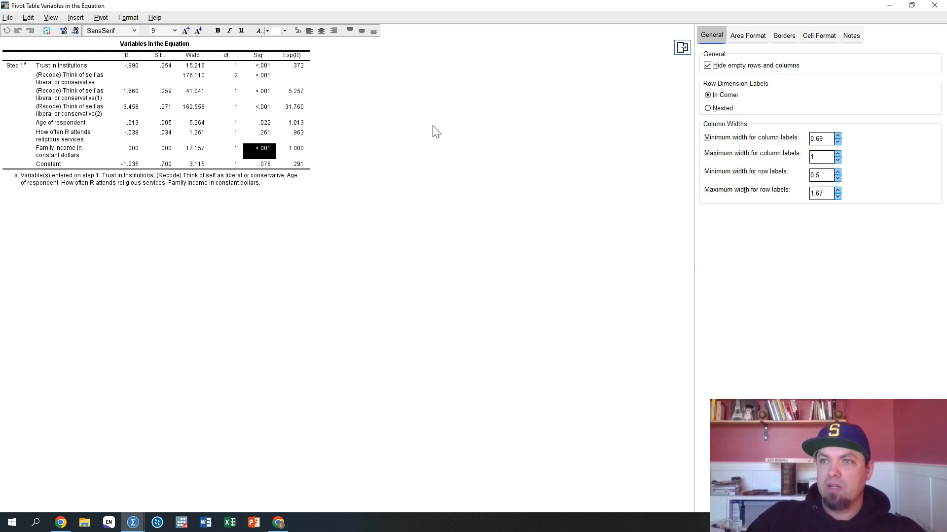
- Examine the B coefficient and significance of Trust in Institutions to interpret its direction of effect
drag(70, 67, 133, 67)
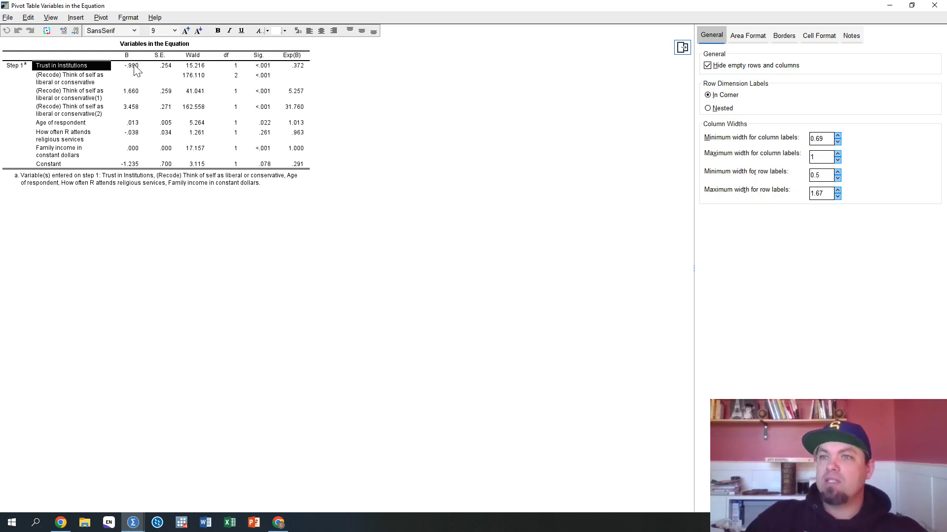
click(129, 65)
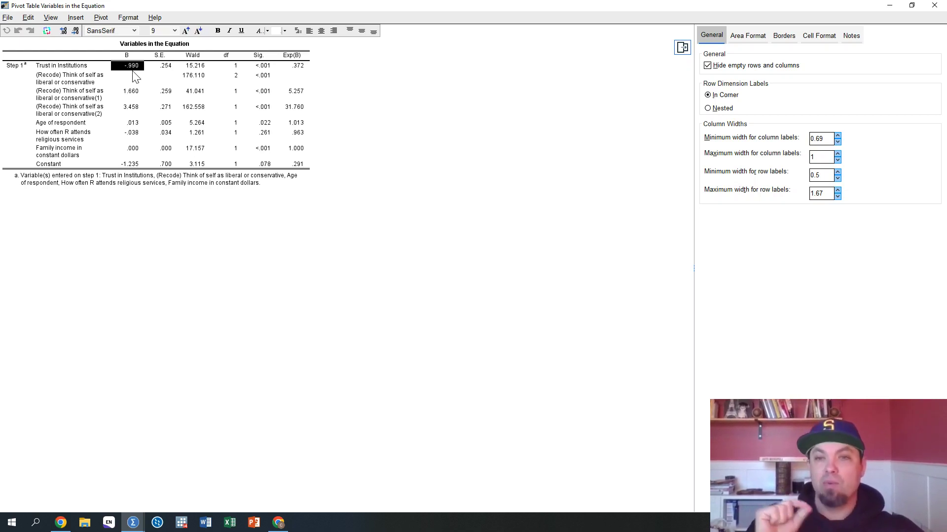
click(254, 68)
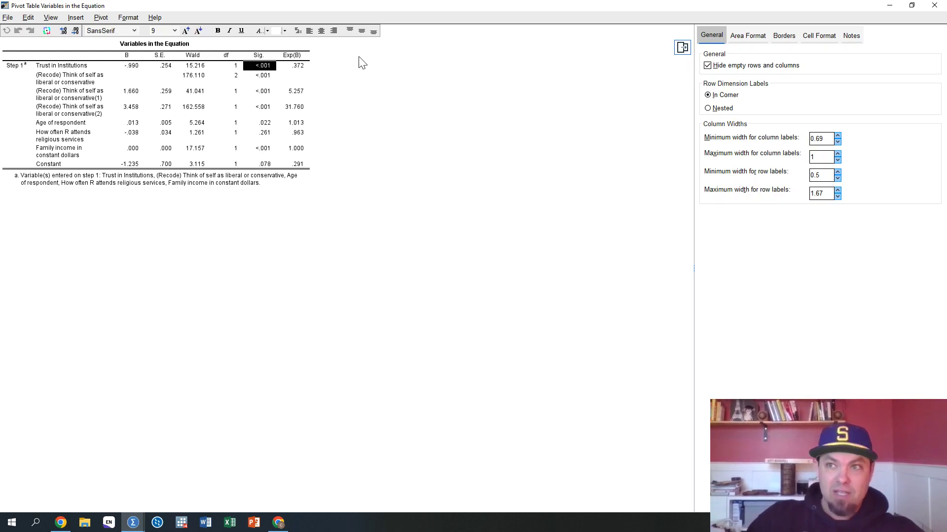
click(135, 70)
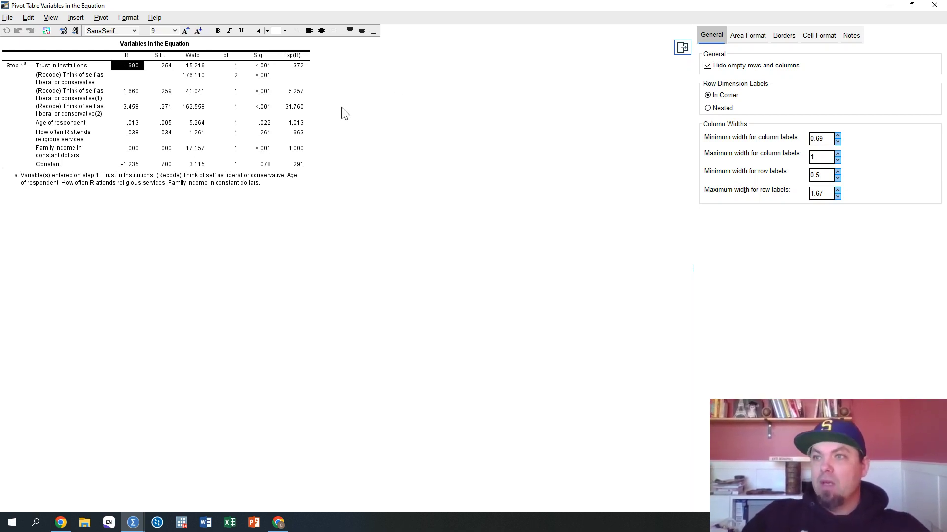
- Compare the significance values and B coefficients of the liberal-or-conservative (1) and (2) rows with the reference category
click(270, 92)
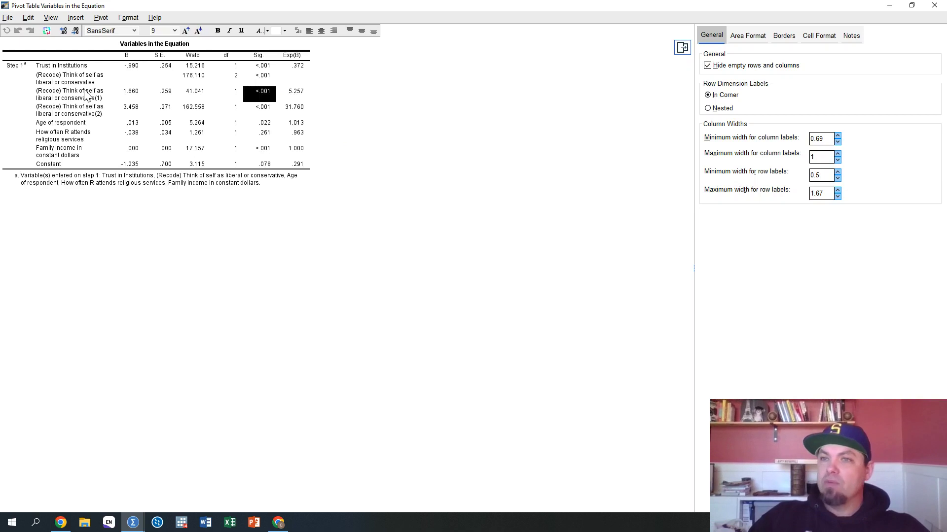
ctrl+click(260, 76)
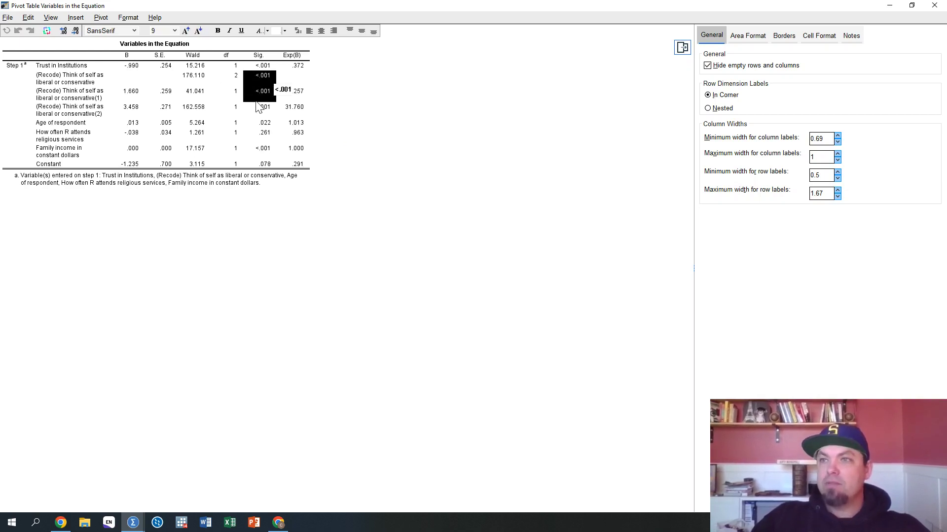
ctrl+click(256, 105)
click(131, 93)
key(Down)
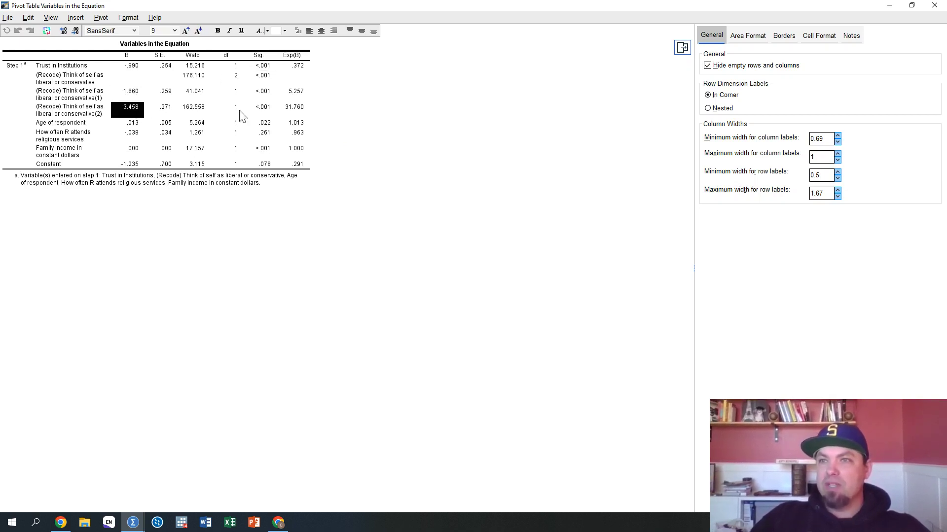
shift+click(136, 114)
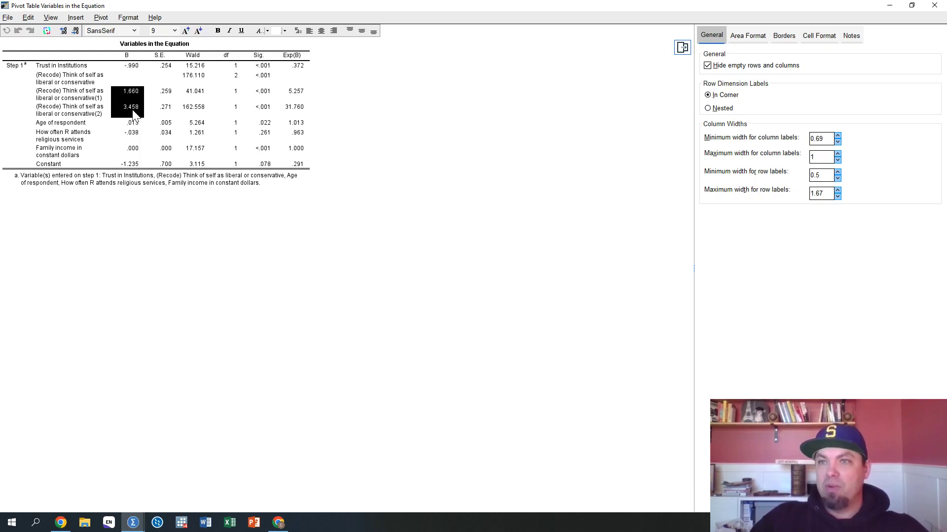
click(128, 87)
click(96, 79)
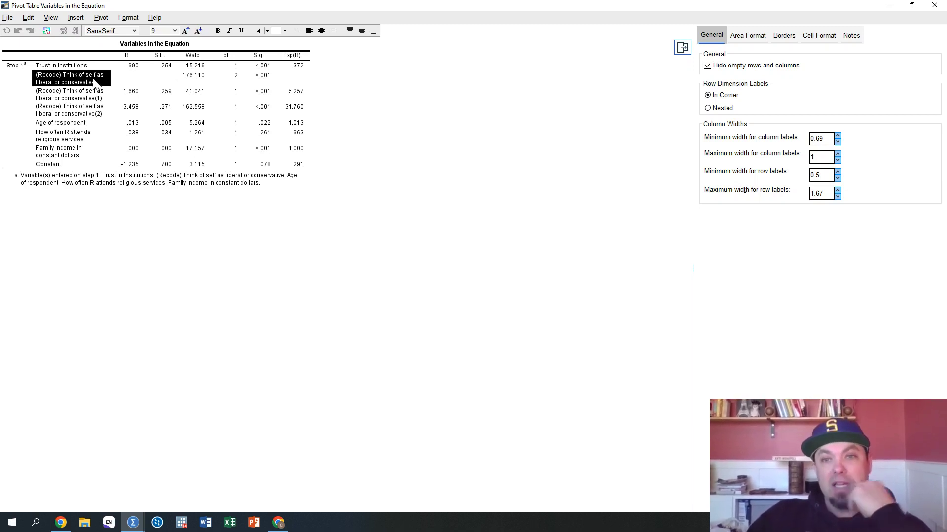
click(132, 94)
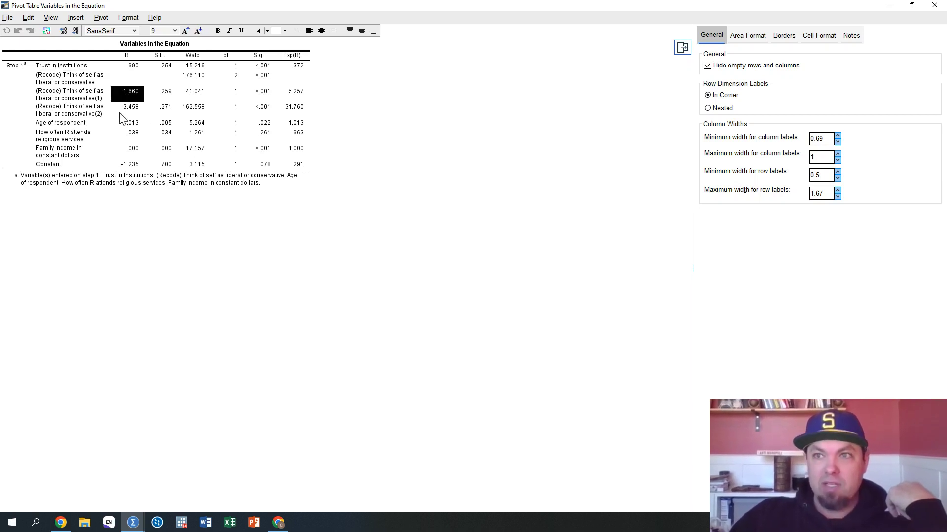
click(94, 97)
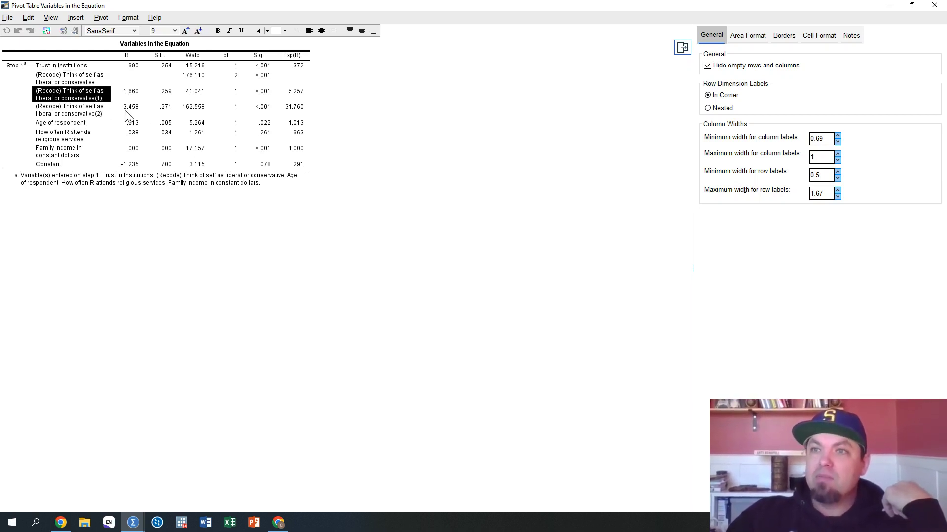
drag(129, 111, 85, 114)
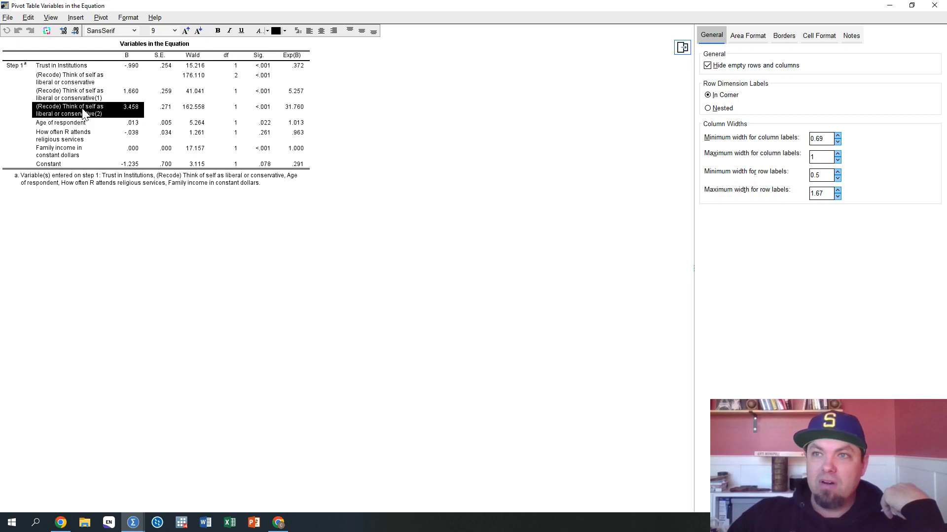
- Compare the overall liberal-or-conservative row with its (1) and (2) category coefficients, and check the Exp(B) of category (2)
click(92, 81)
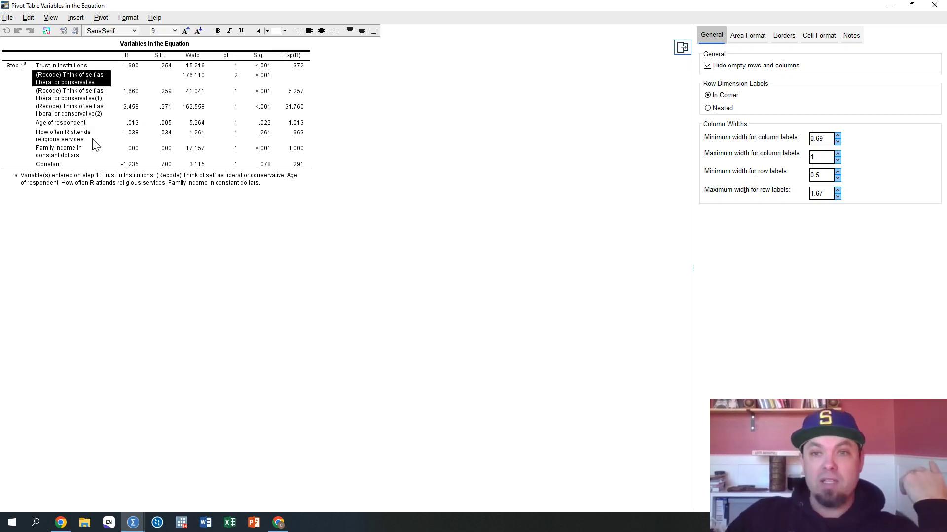
drag(101, 97, 132, 117)
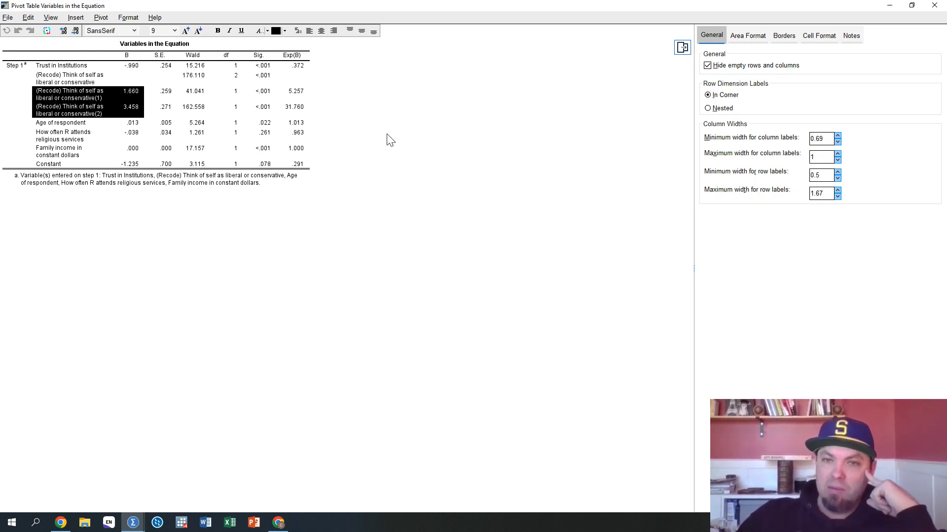
click(301, 111)
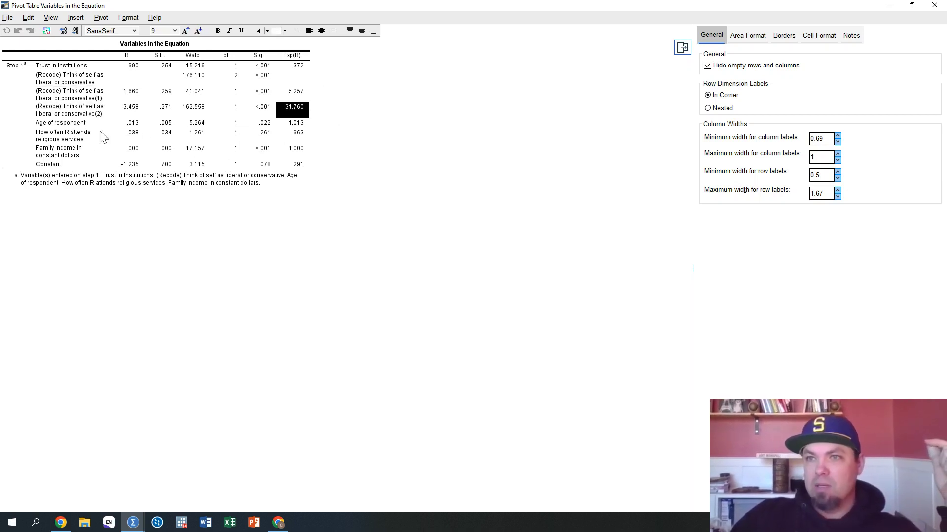
- Examine the B coefficients of age of respondent and family income in constant dollars to interpret their direction of effect
click(79, 126)
click(134, 123)
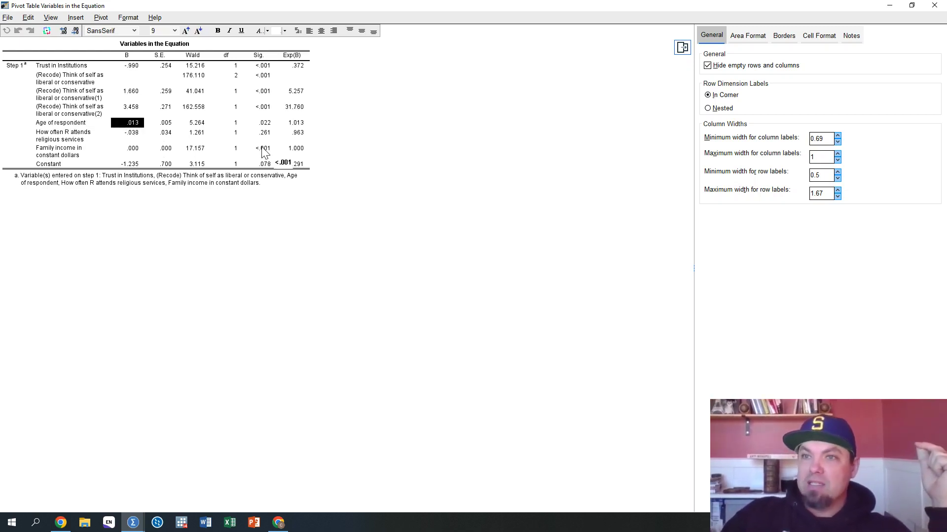
click(140, 153)
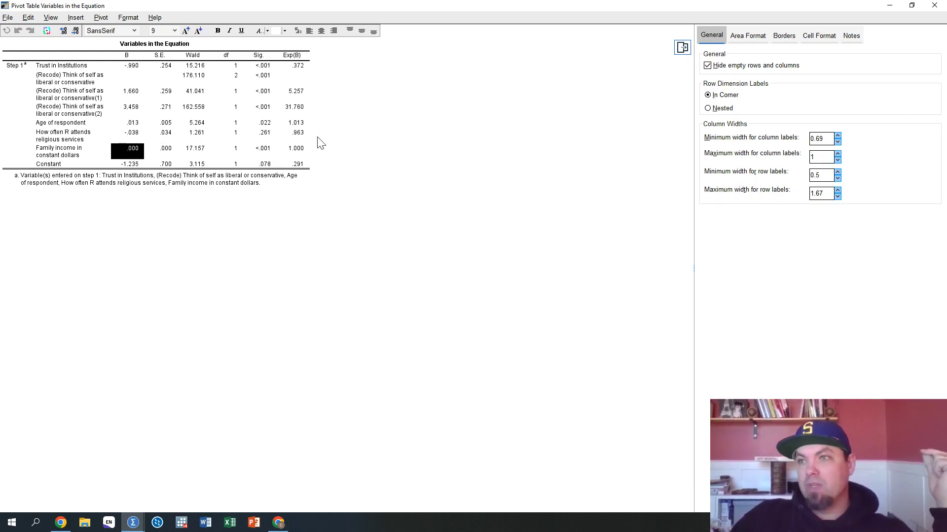
- Examine the Exp(B) column as odds ratios, focusing on the liberal-or-conservative (2) row relative to the reference category
drag(297, 94, 299, 111)
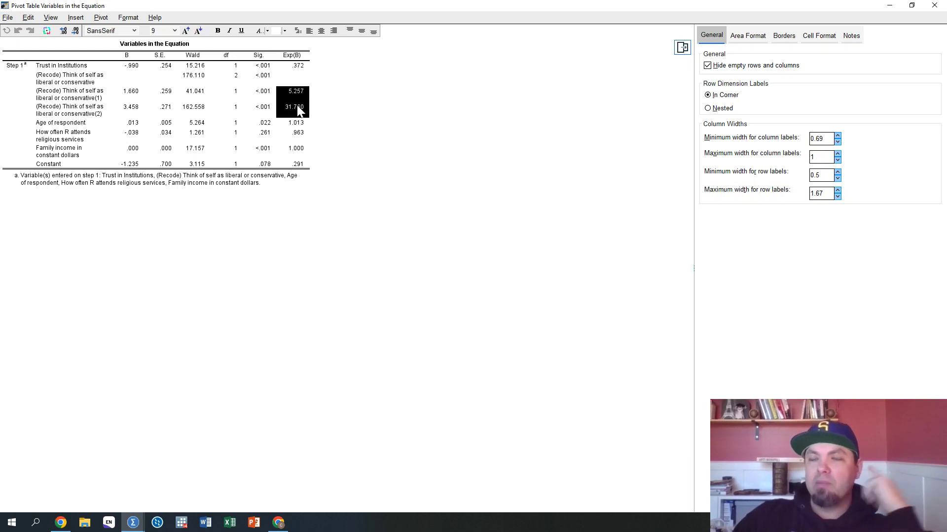
click(302, 111)
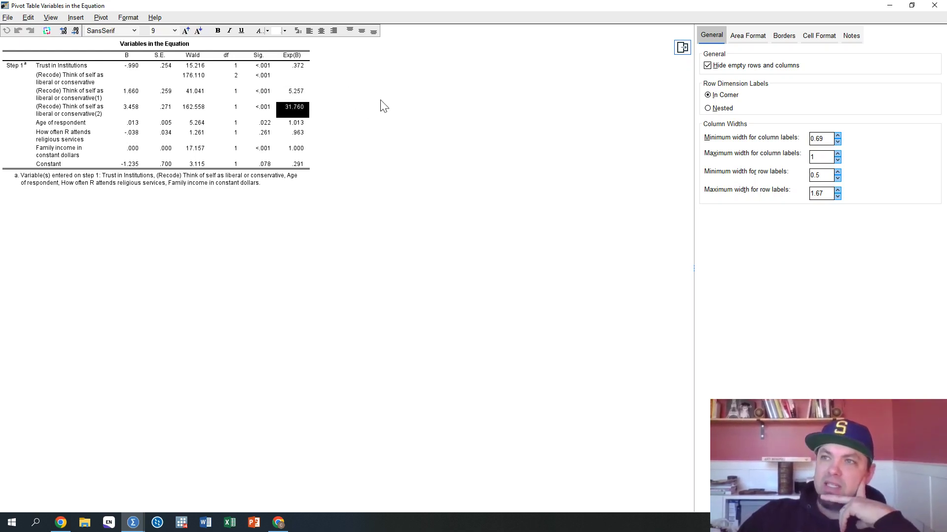
click(293, 56)
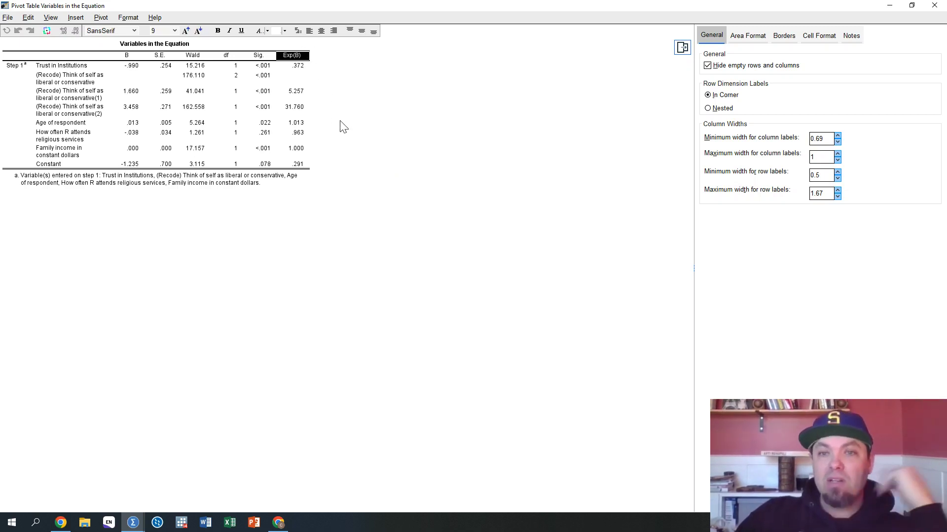
click(295, 108)
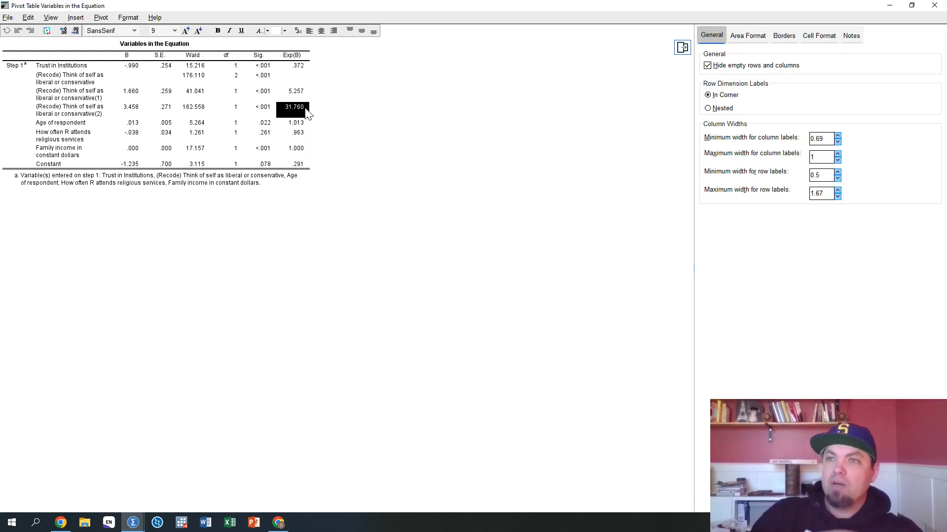
click(56, 114)
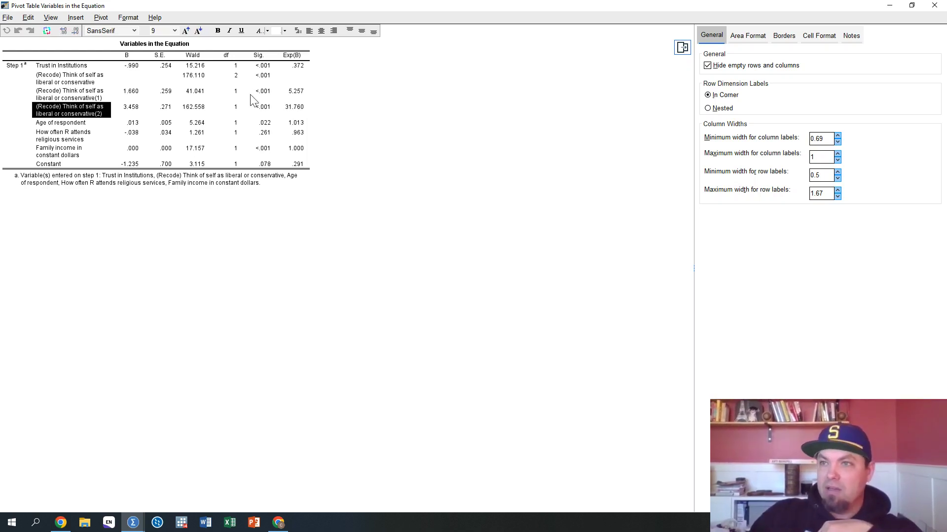
drag(291, 110, 90, 118)
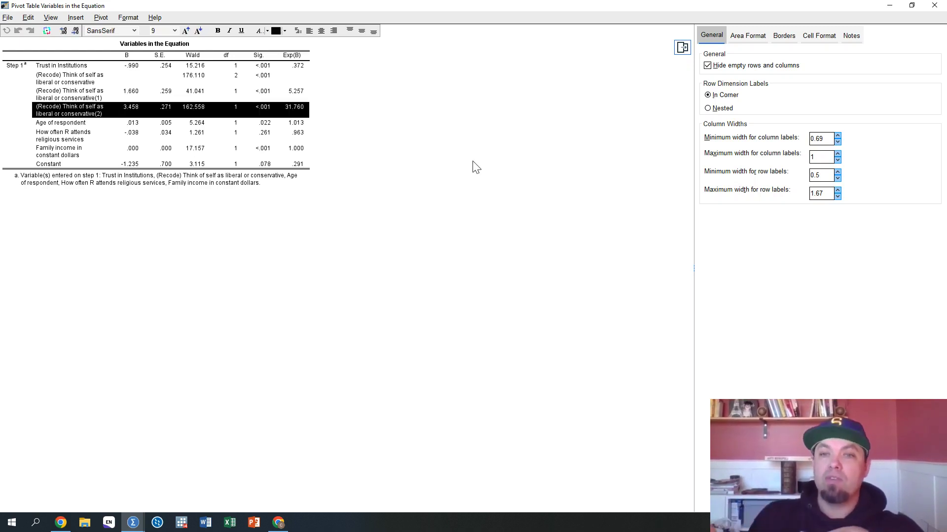
click(298, 111)
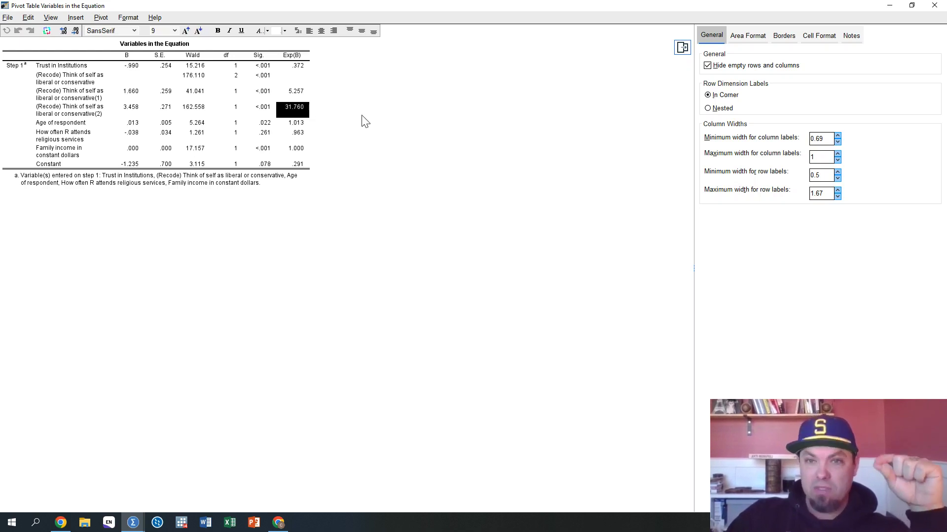
- Compare the Exp(B) cells of the overall liberal-or-conservative row and its (1) and (2) category rows
click(295, 79)
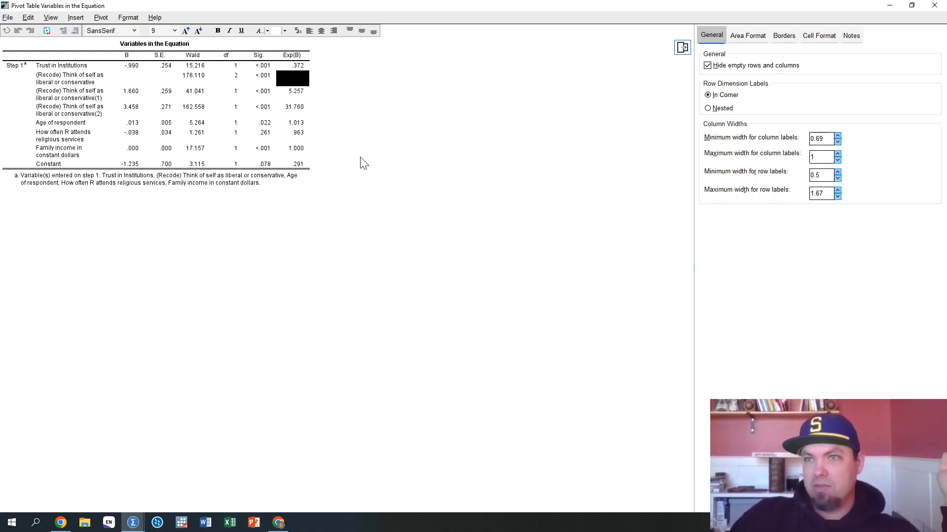
click(304, 94)
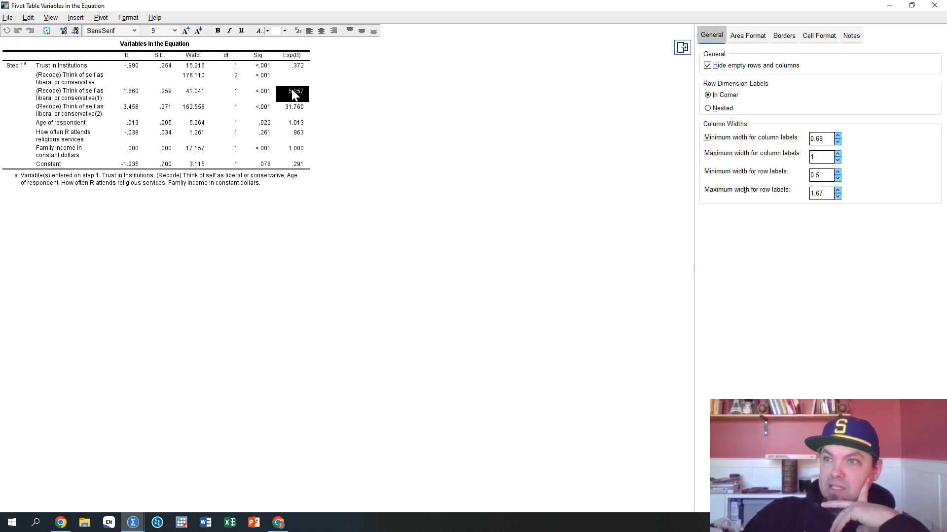
ctrl+click(293, 110)
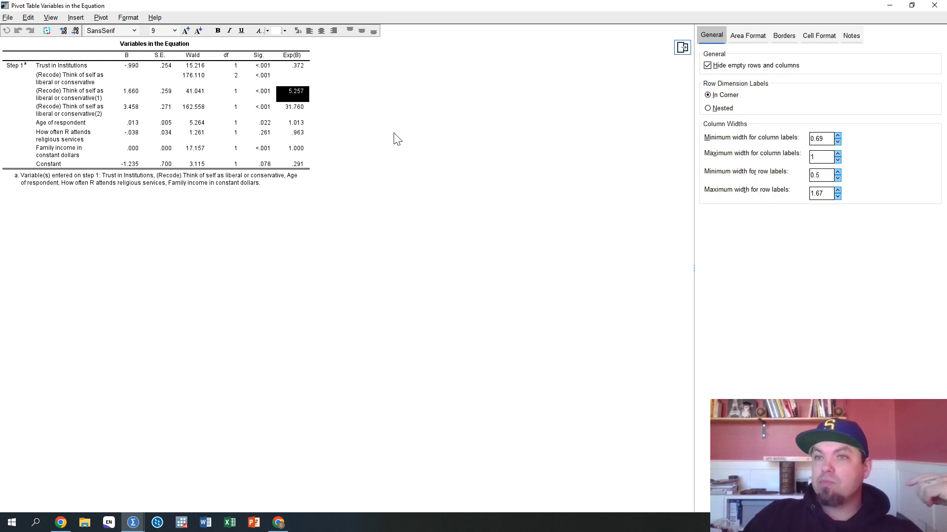
- Review the leading significance values and the B coefficients of Trust in Institutions, both liberal-or-conservative categories, age and family income
drag(263, 72, 264, 89)
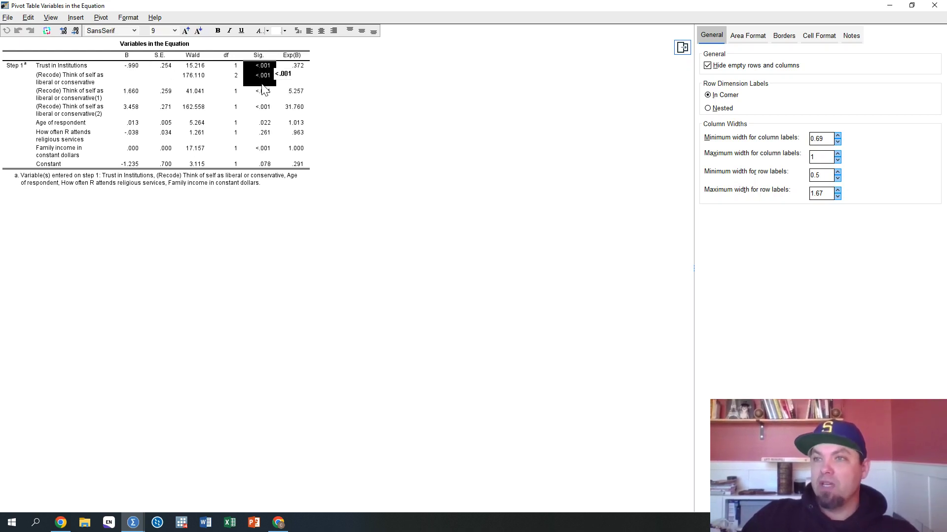
click(134, 66)
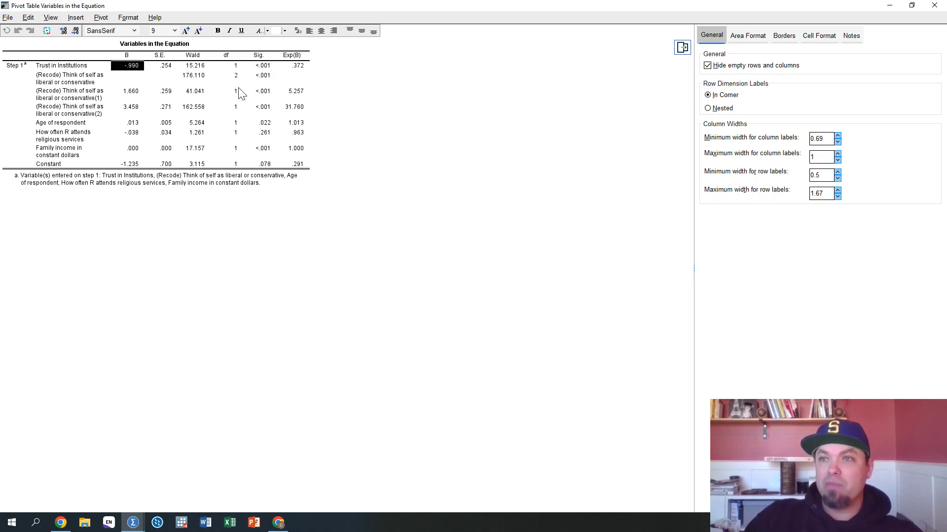
drag(136, 111, 88, 98)
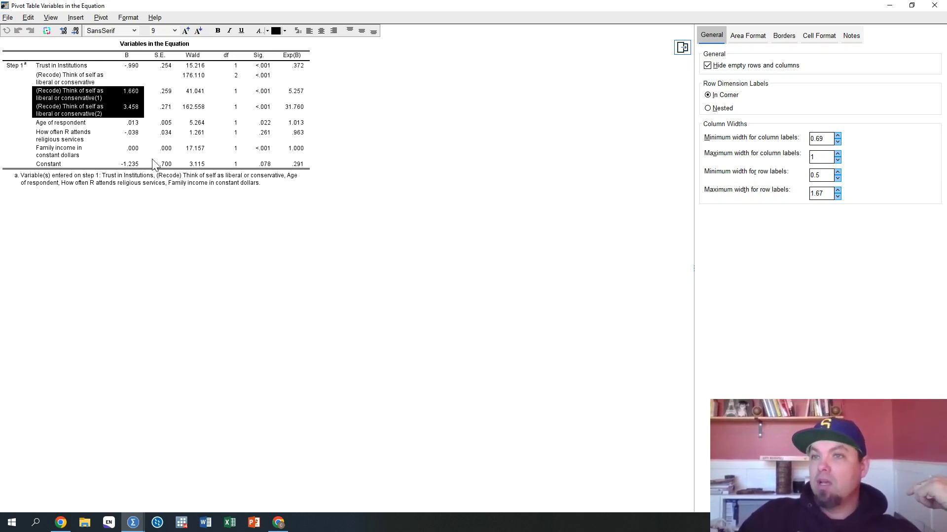
click(137, 124)
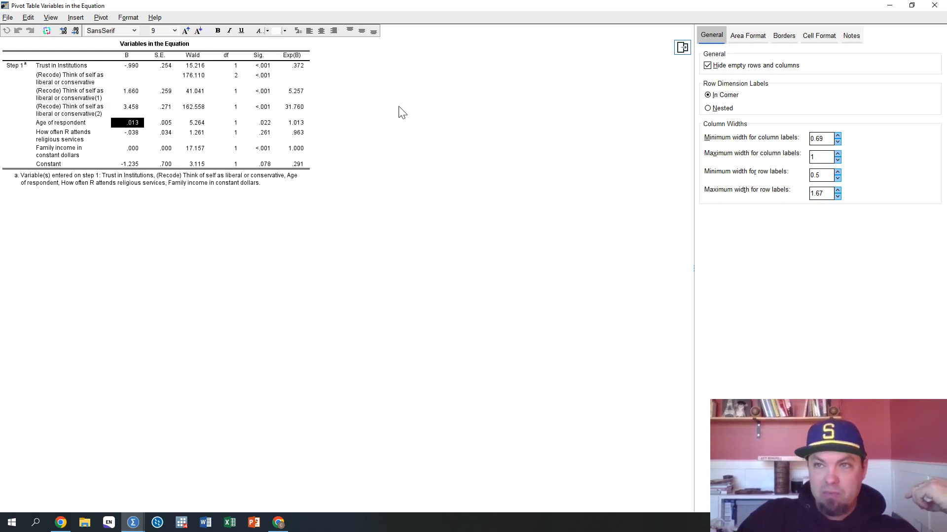
click(137, 149)
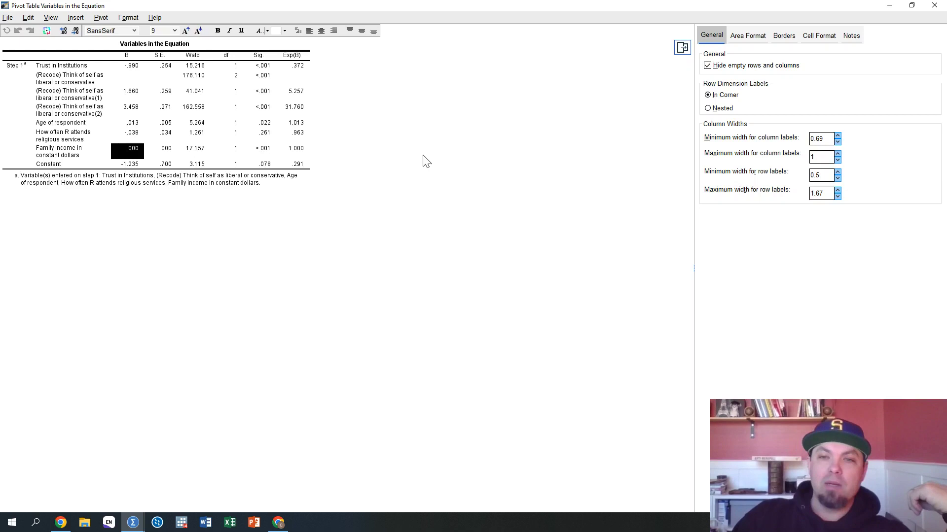